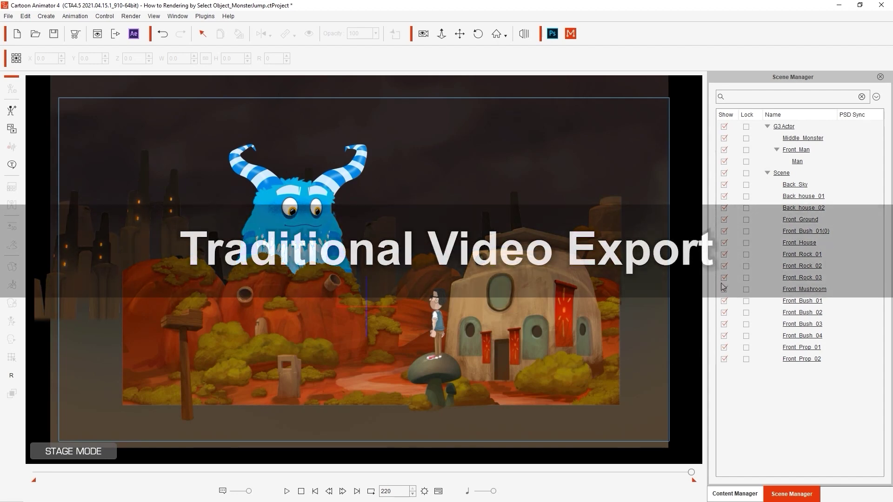
# - Check the bushes, foreground items and Back_Sky/house backdrops in Scene Manager
pyautogui.click(724, 336)
pyautogui.click(723, 312)
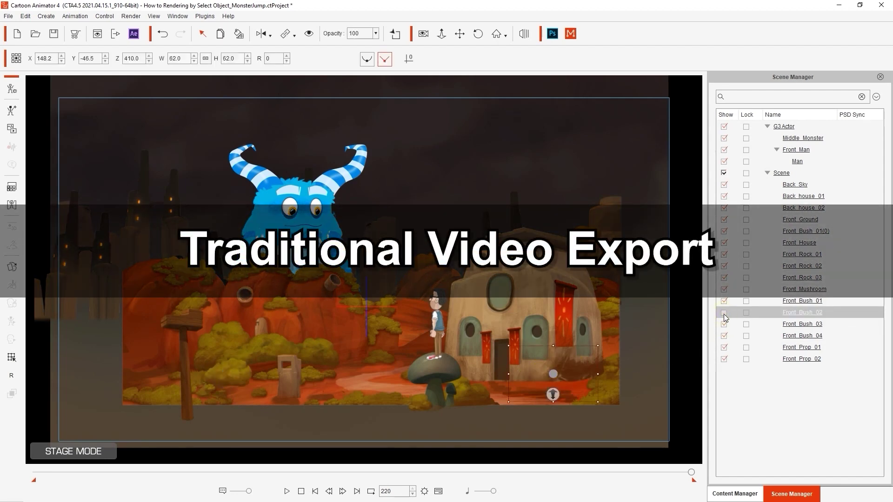
pyautogui.click(800, 359)
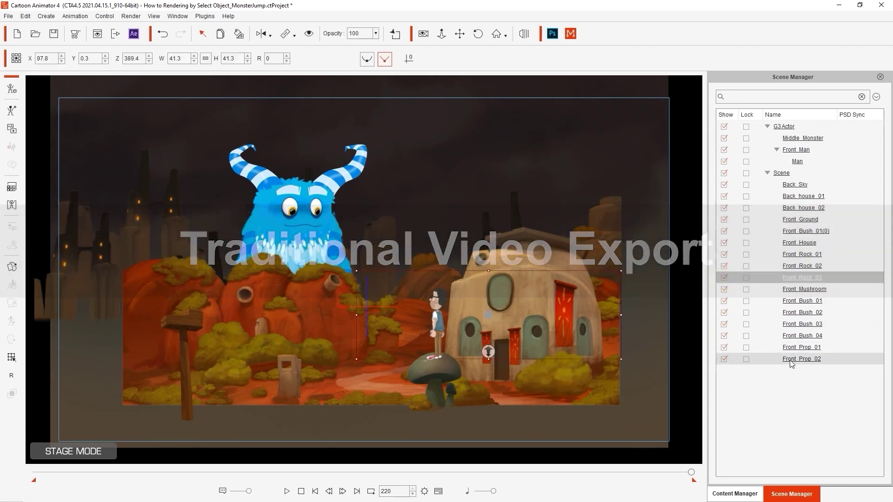
pyautogui.keyDown('shift'); pyautogui.click(799, 220); pyautogui.keyUp('shift')
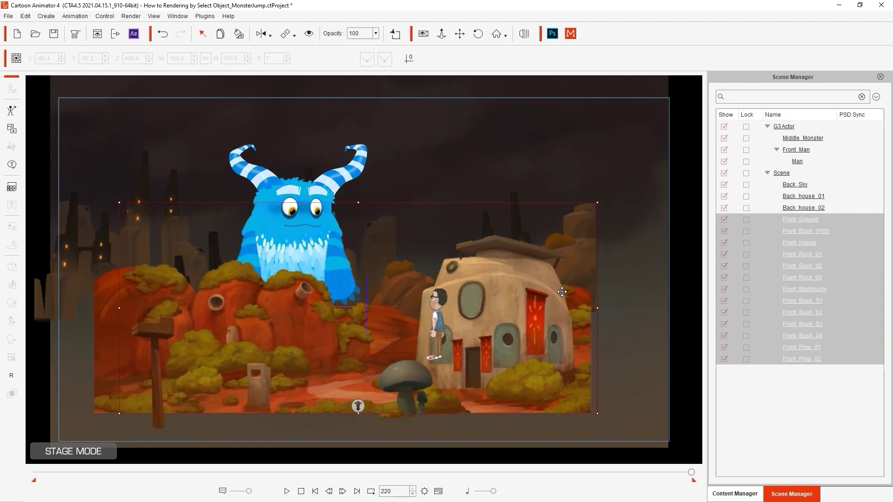
pyautogui.click(811, 208)
pyautogui.keyDown('shift'); pyautogui.click(808, 186); pyautogui.keyUp('shift')
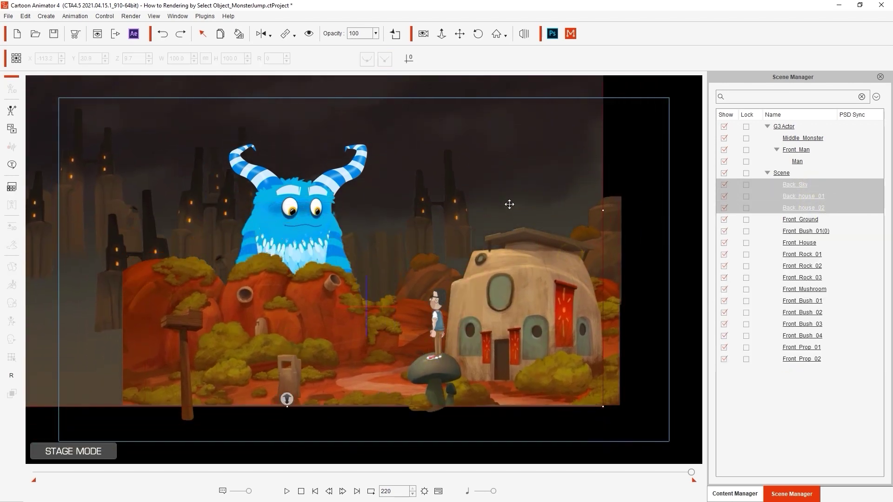
# - Select Middle_Monster, hide and reshow it, then clear the selection
pyautogui.click(724, 149)
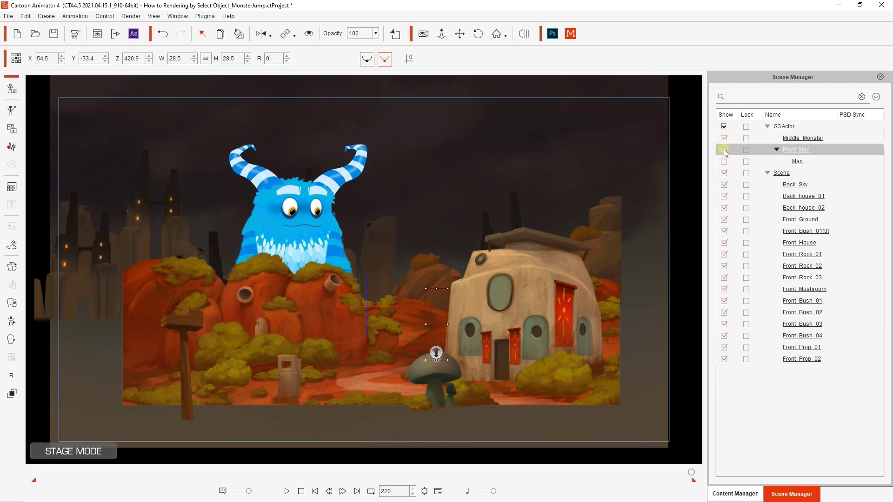
pyautogui.click(723, 139)
pyautogui.click(724, 139)
pyautogui.click(689, 170)
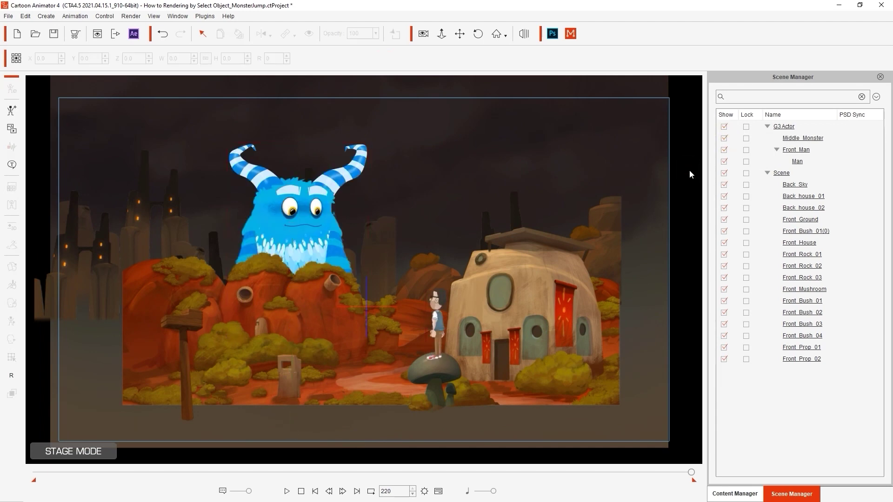
# - Preview the animation through the scene camera and bring up the Render options list
pyautogui.click(424, 35)
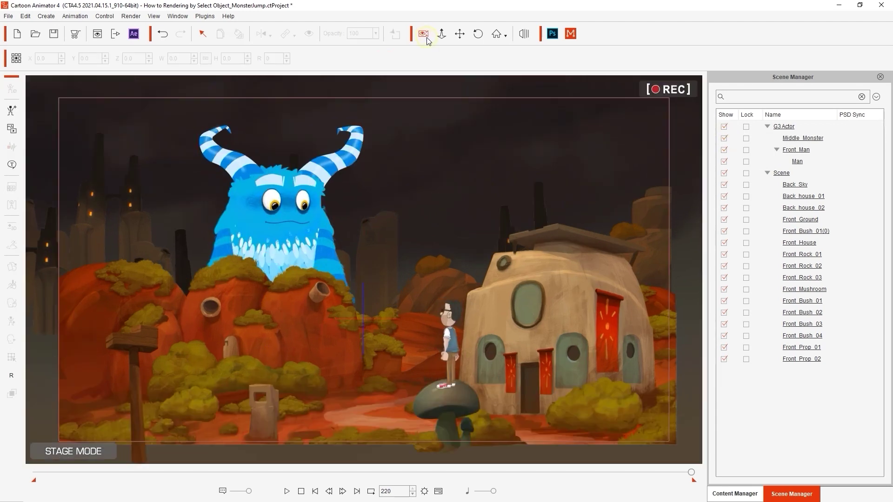
pyautogui.click(285, 494)
pyautogui.click(131, 16)
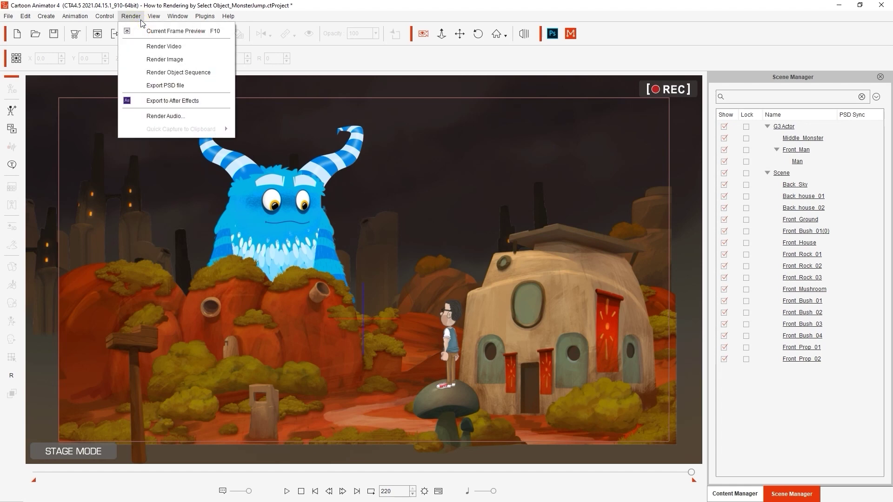
# - Open the Render Settings window from the toolbar and shift it left
pyautogui.click(210, 64)
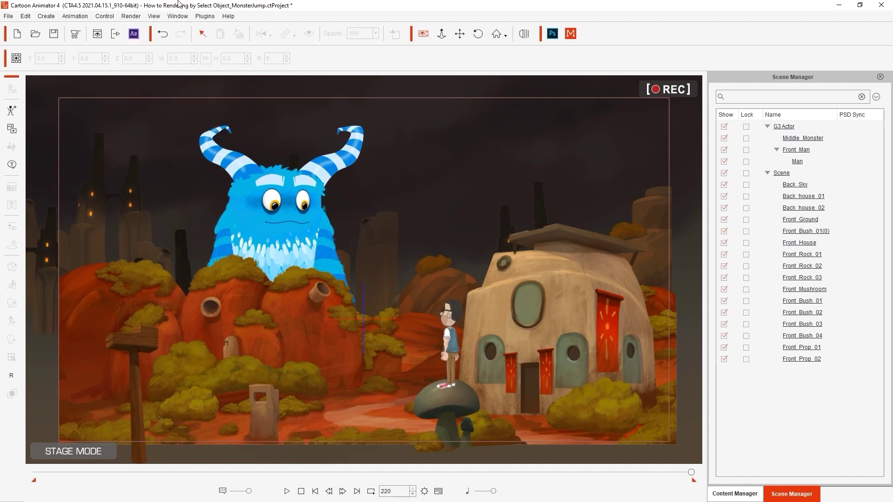
pyautogui.click(118, 40)
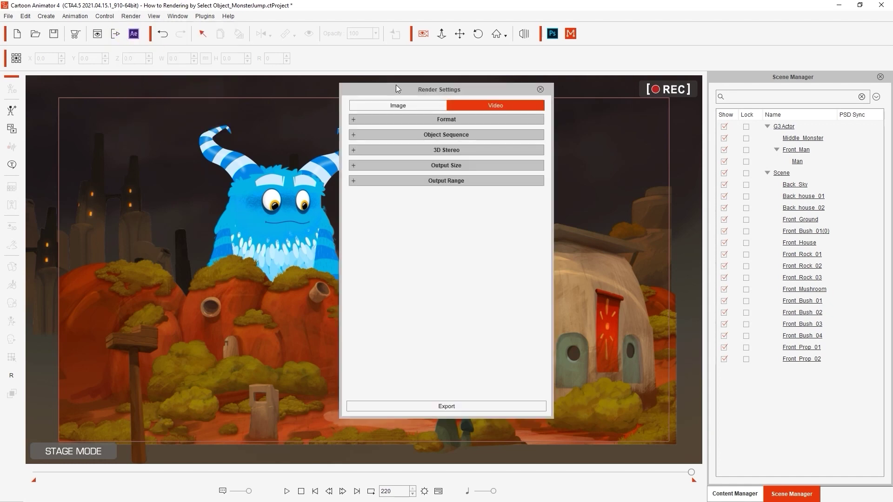
pyautogui.moveTo(395, 88); pyautogui.dragTo(351, 92)
pyautogui.click(130, 15)
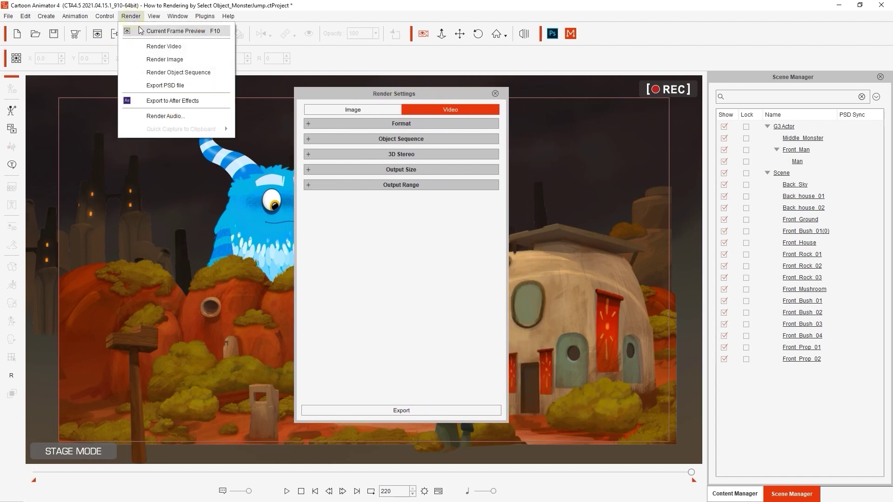
pyautogui.click(436, 93)
pyautogui.moveTo(436, 92); pyautogui.dragTo(457, 106)
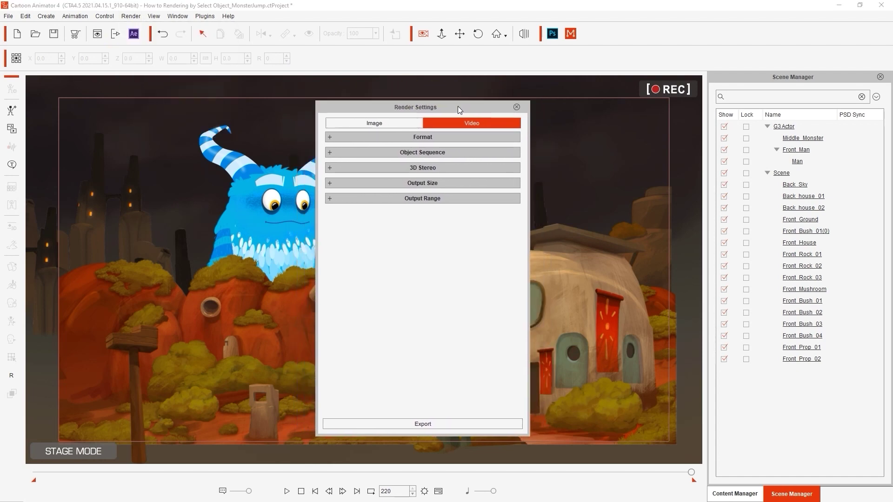
pyautogui.click(388, 121)
pyautogui.click(479, 139)
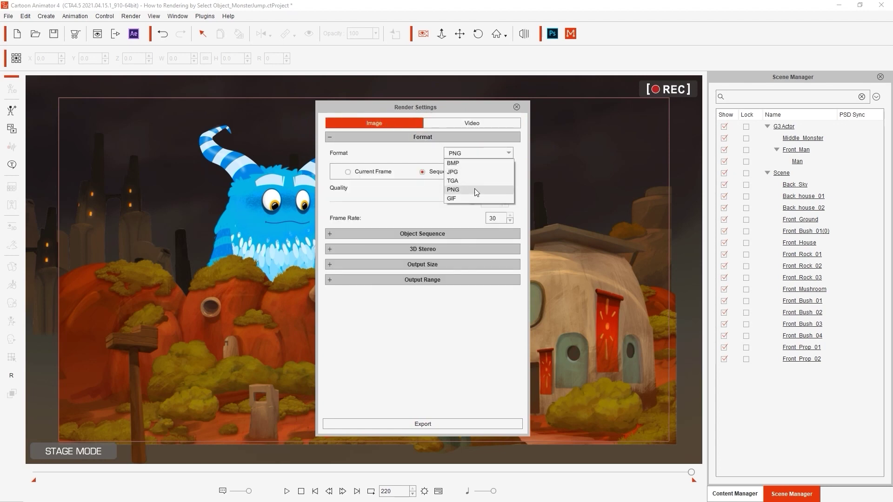
pyautogui.click(458, 216)
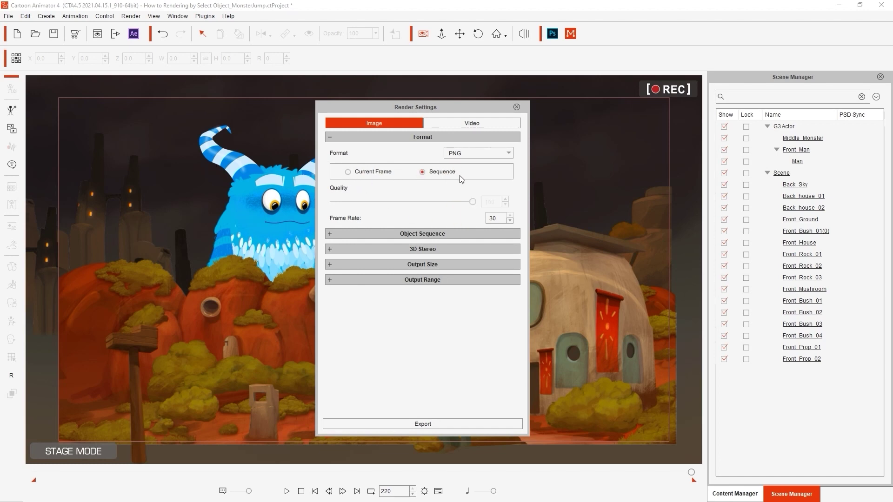
pyautogui.click(458, 137)
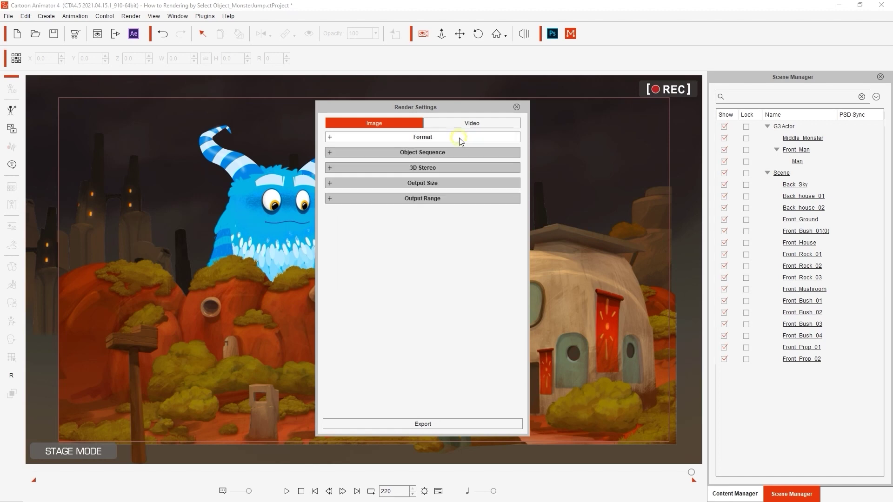
pyautogui.click(446, 185)
pyautogui.click(440, 210)
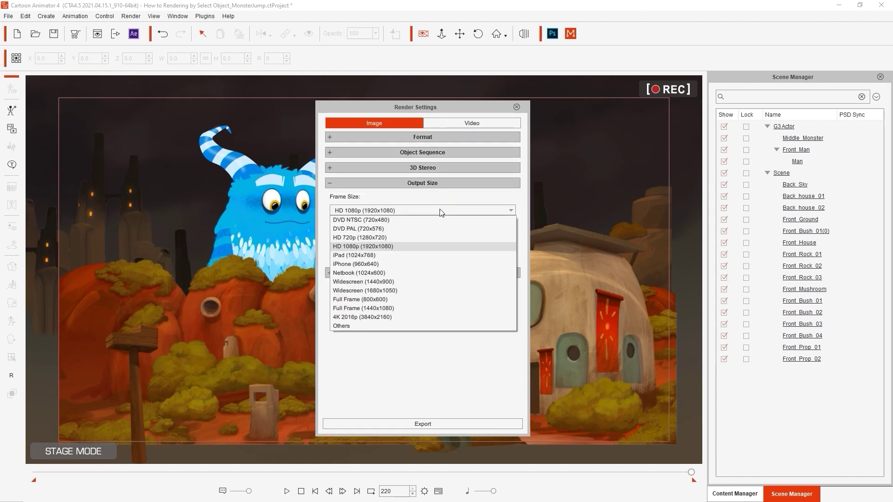
pyautogui.click(442, 192)
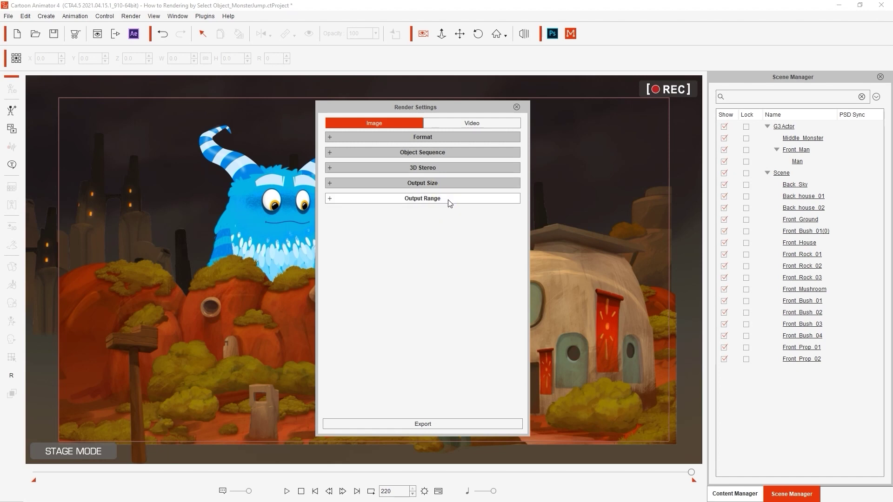
pyautogui.click(441, 200)
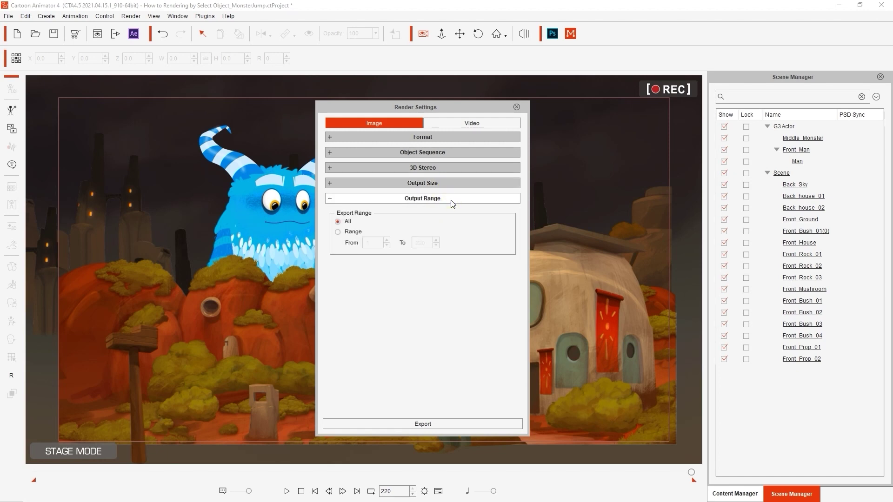
pyautogui.click(338, 232)
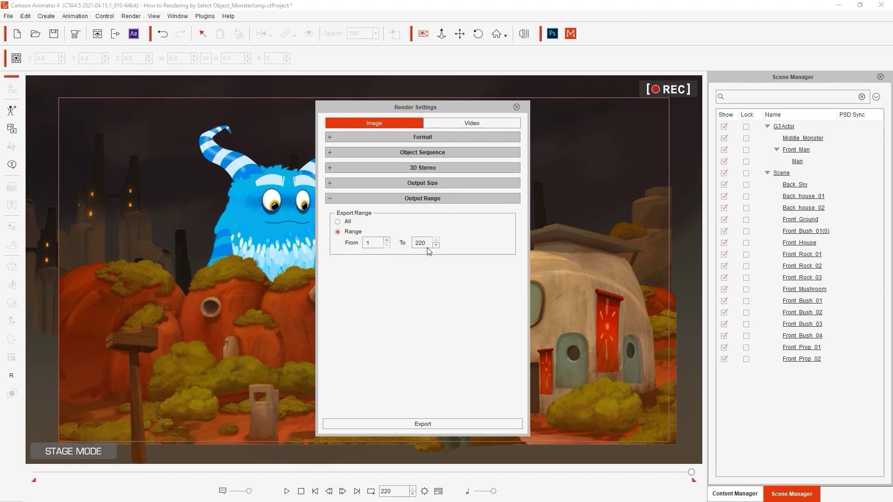
pyautogui.click(339, 221)
pyautogui.click(413, 199)
# - Keep MOV as the video format in Render Settings
pyautogui.click(458, 125)
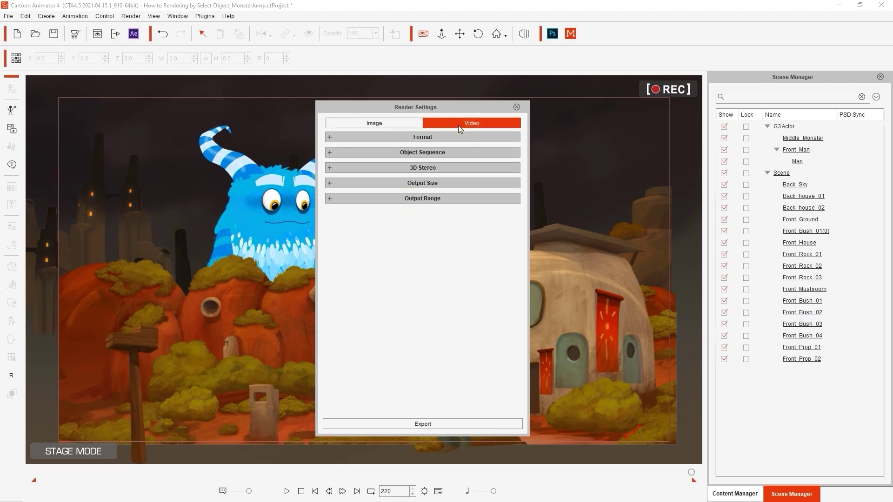
pyautogui.click(485, 137)
pyautogui.click(483, 153)
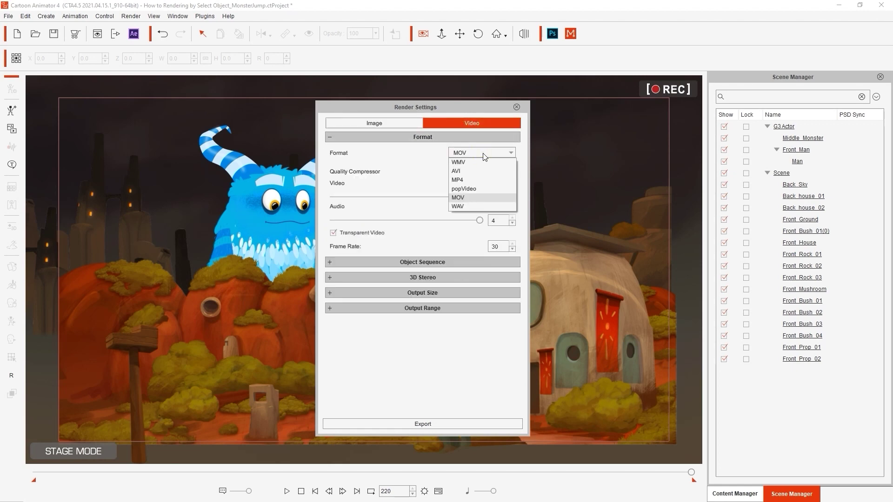
pyautogui.click(462, 197)
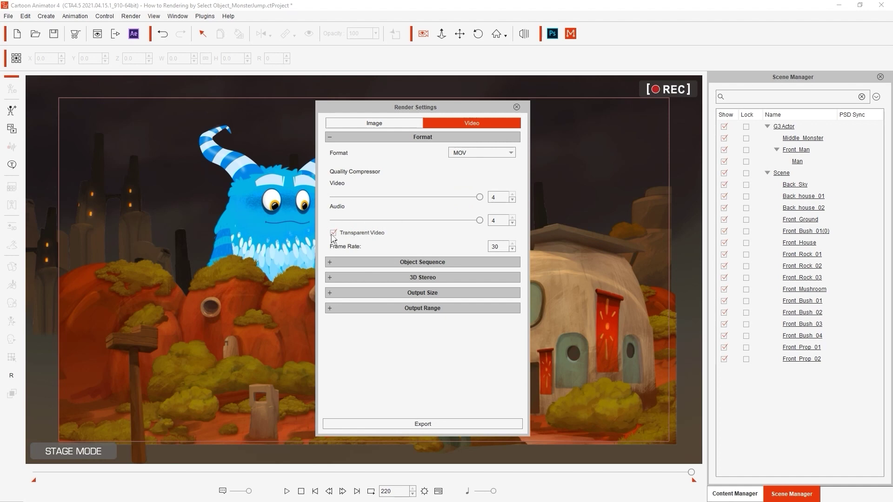
# - Keep HD 1080p output size, set Output Range 1–220, and start the export
pyautogui.click(464, 137)
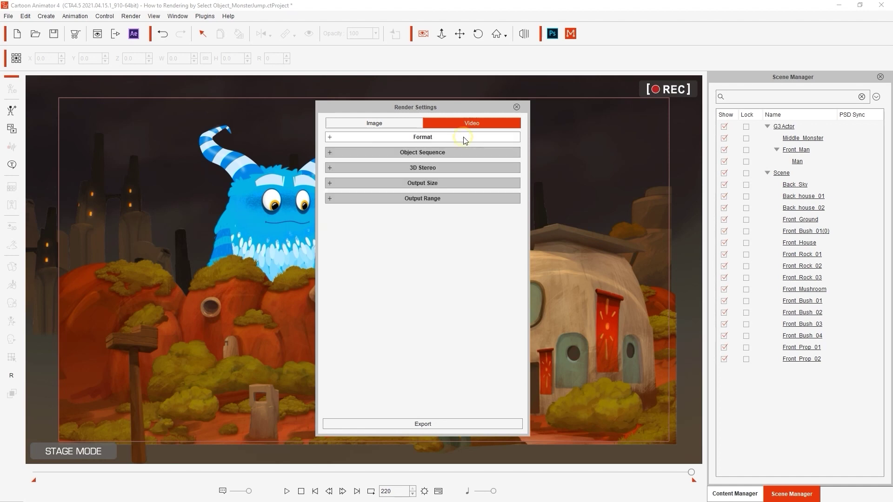
pyautogui.click(447, 184)
pyautogui.click(440, 211)
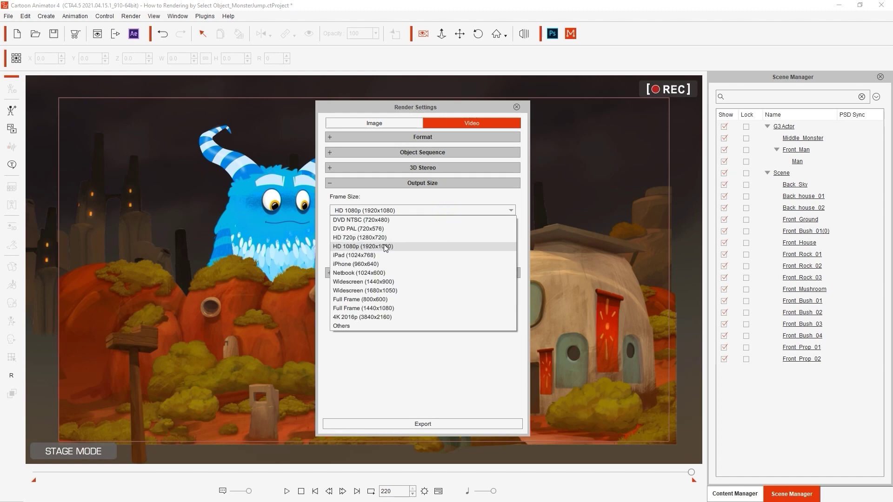
pyautogui.click(383, 247)
pyautogui.click(394, 270)
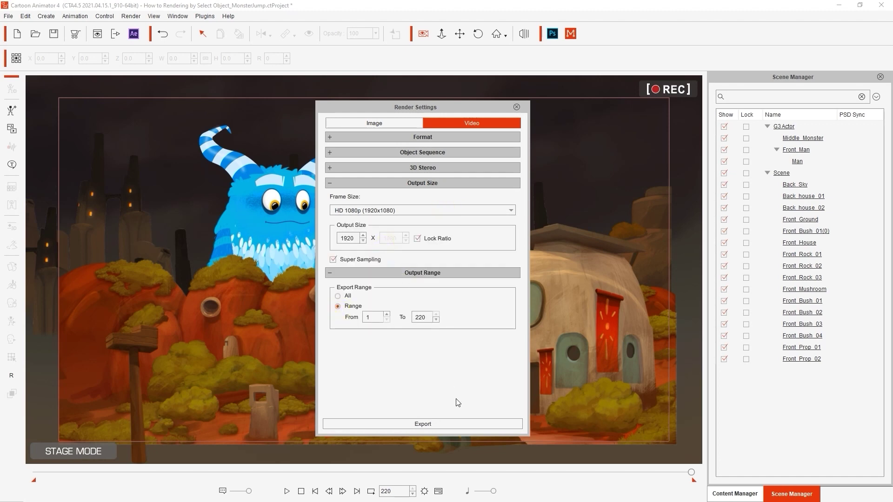
pyautogui.click(466, 421)
pyautogui.write('Mo')
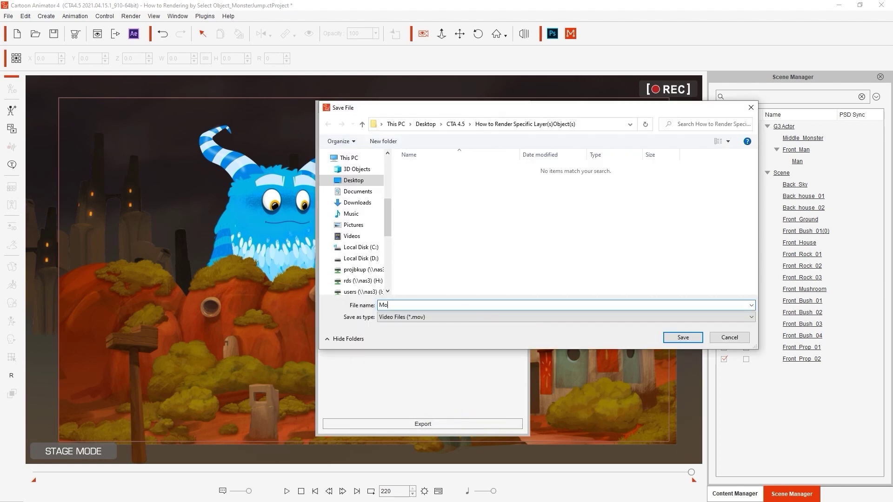
pyautogui.write('nsterJump')
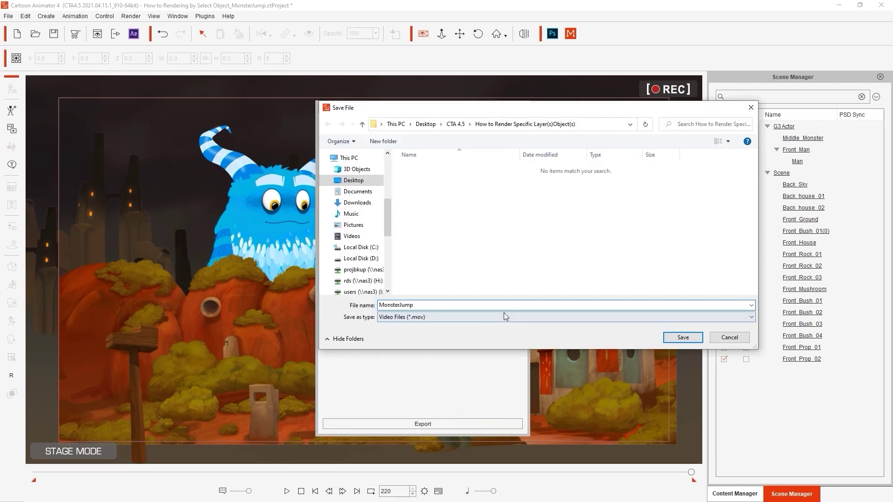
# - Save the render as MonsterJump.mov to start rendering
pyautogui.click(674, 337)
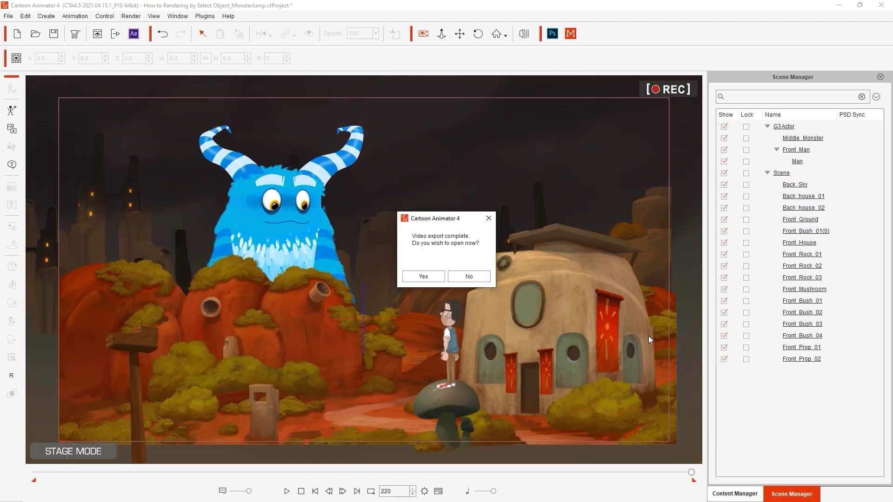
# - Accept the export-complete prompt to review the rendered clip
pyautogui.click(423, 277)
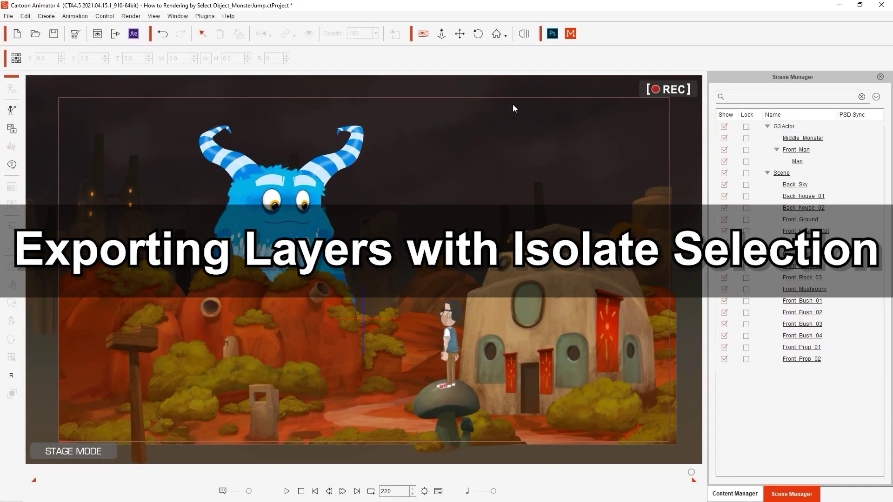
pyautogui.click(792, 359)
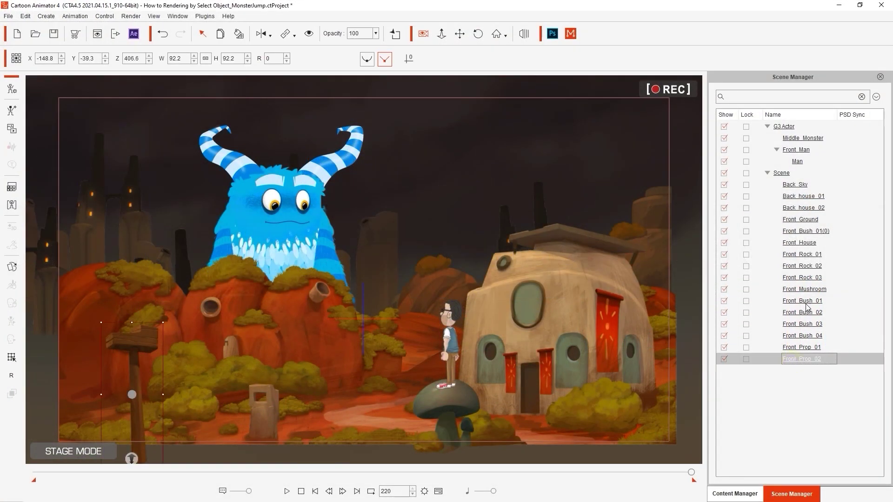
pyautogui.keyDown('shift'); pyautogui.click(817, 220); pyautogui.keyUp('shift')
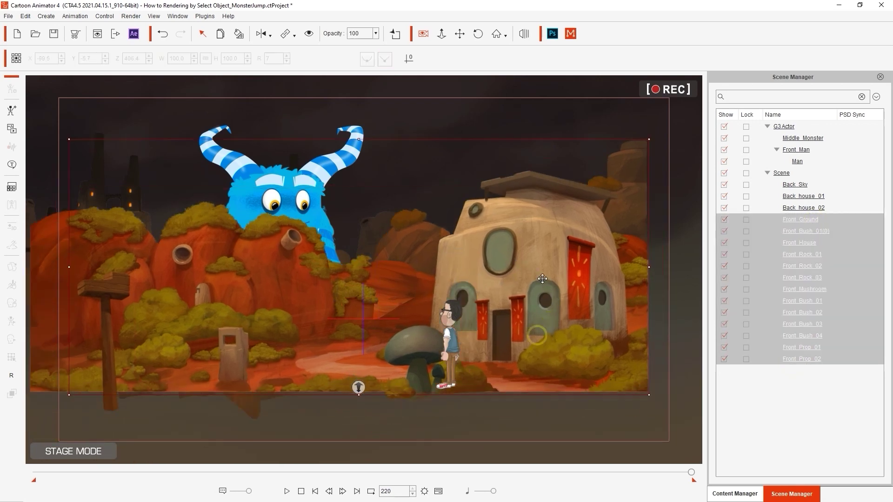
pyautogui.click(802, 208)
pyautogui.keyDown('shift'); pyautogui.click(794, 184); pyautogui.keyUp('shift')
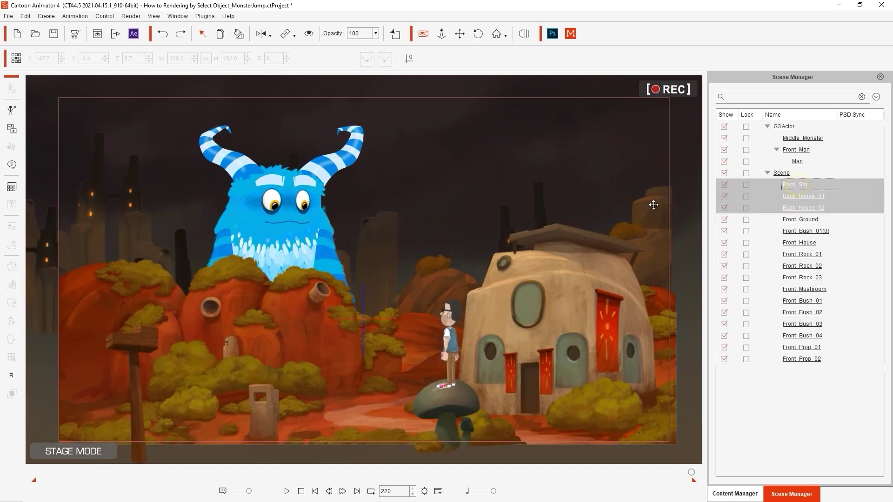
pyautogui.click(724, 149)
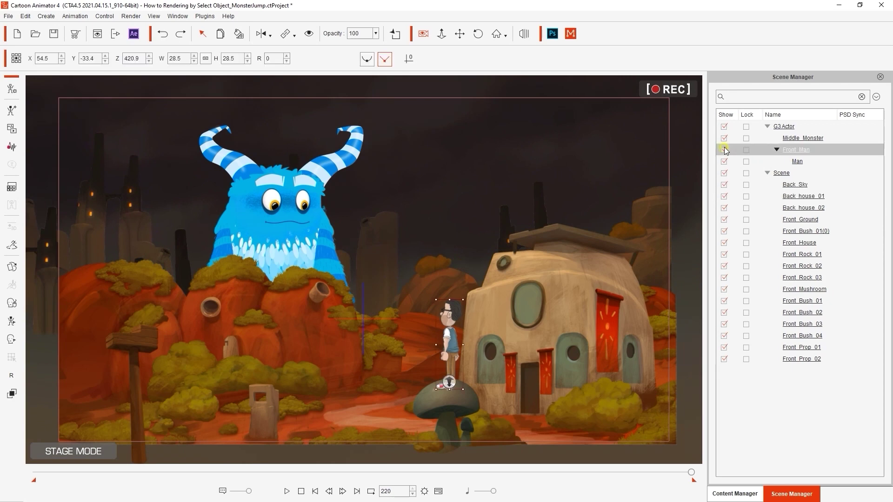
pyautogui.click(725, 148)
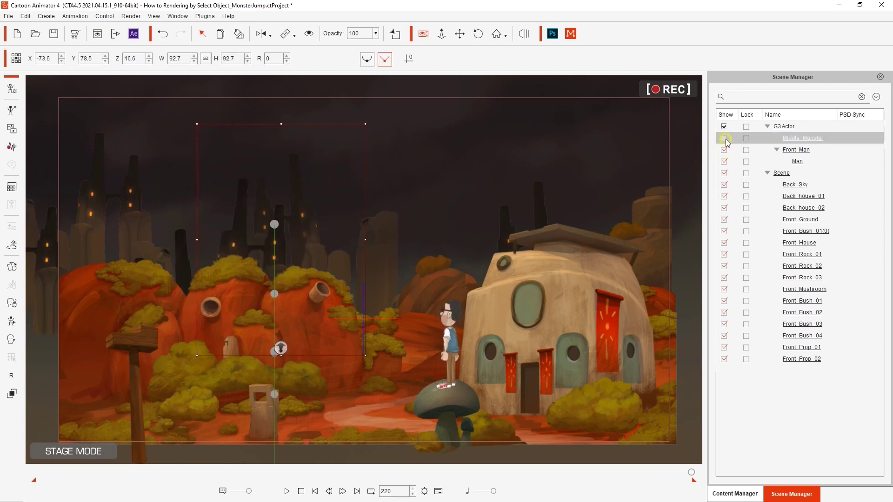
pyautogui.click(725, 139)
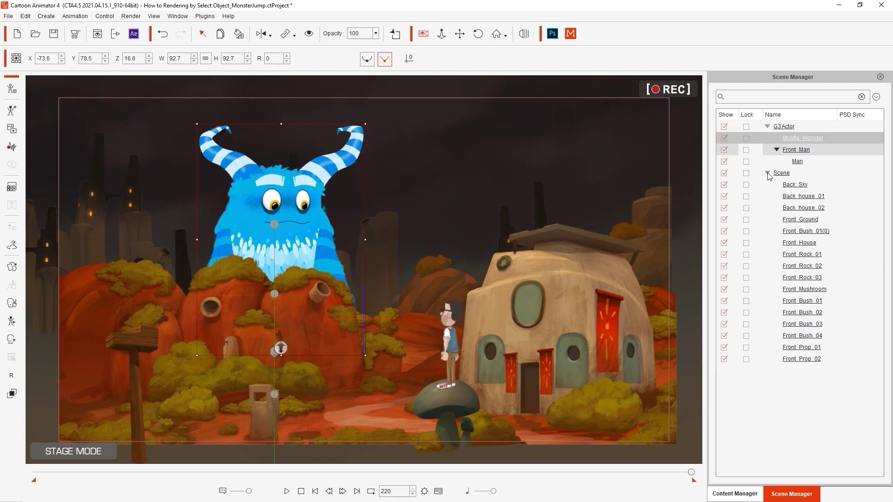
pyautogui.click(787, 189)
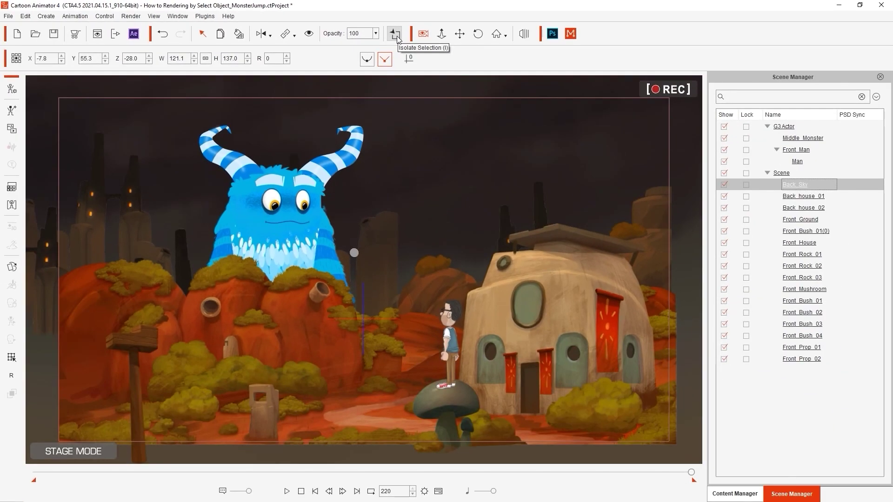
# - Isolate the sky layer, then each foreground object through Front_Prop_02 on stage
pyautogui.click(395, 34)
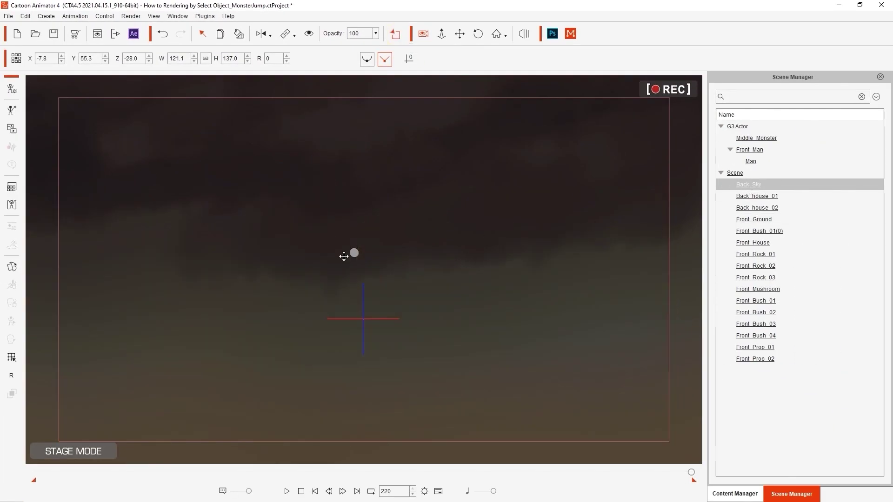
pyautogui.click(756, 196)
pyautogui.click(754, 243)
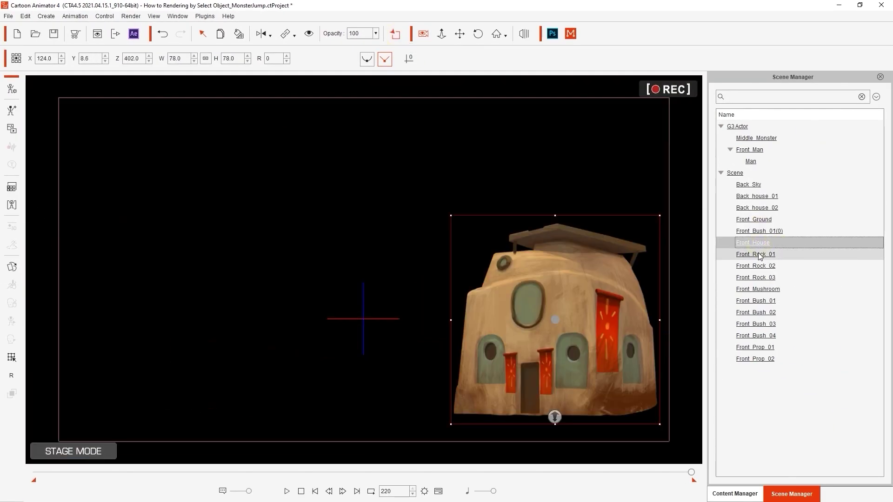
pyautogui.click(756, 265)
pyautogui.click(757, 289)
pyautogui.click(756, 312)
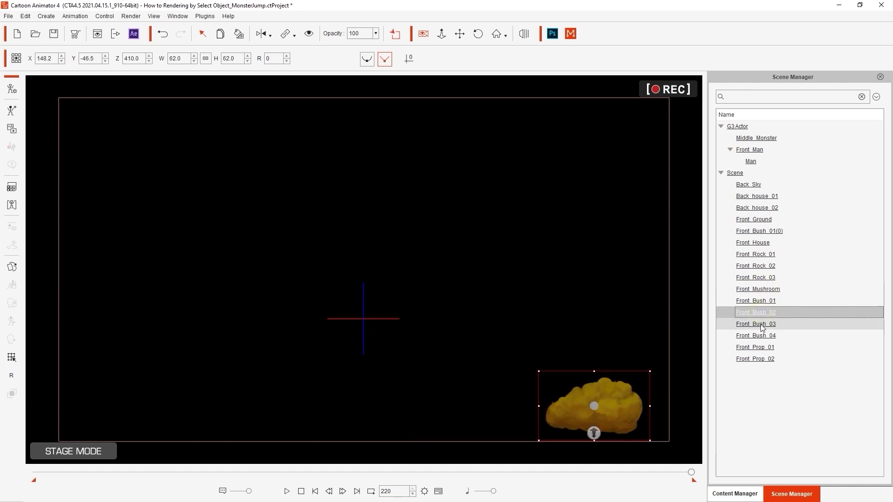
pyautogui.click(762, 335)
pyautogui.click(763, 360)
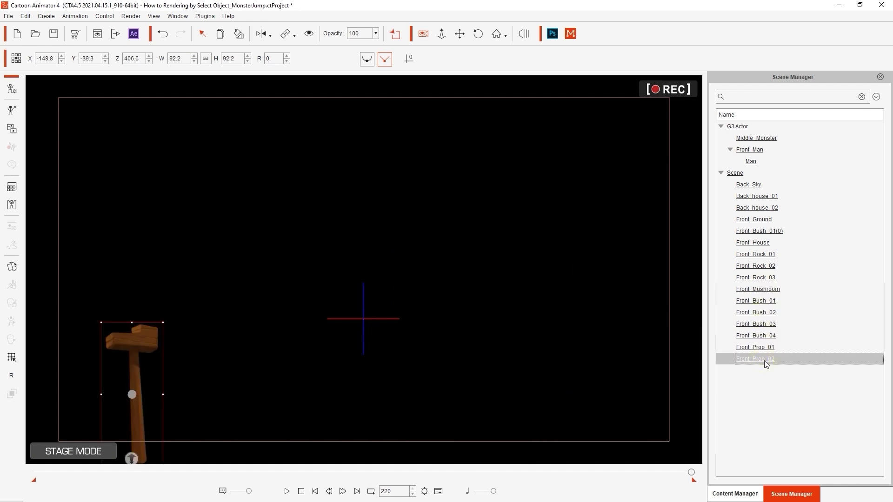
# - Select Front_Ground through Front_Prop_02 plus Front_Man, and open Render Settings
pyautogui.keyDown('shift'); pyautogui.click(754, 223); pyautogui.keyUp('shift')
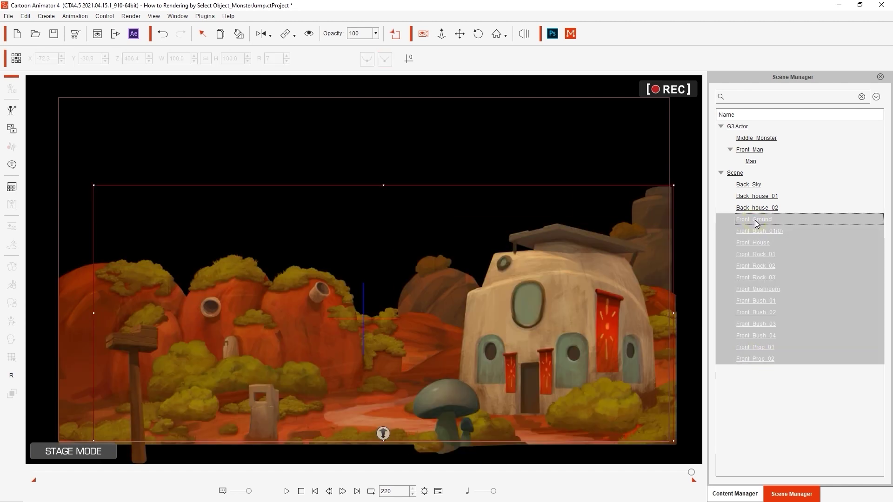
pyautogui.keyDown('ctrl'); pyautogui.click(749, 149); pyautogui.keyUp('ctrl')
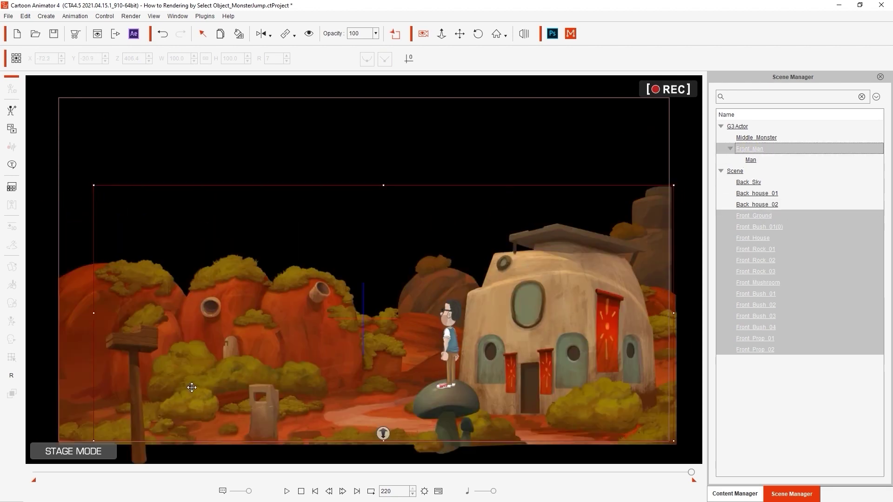
pyautogui.click(115, 34)
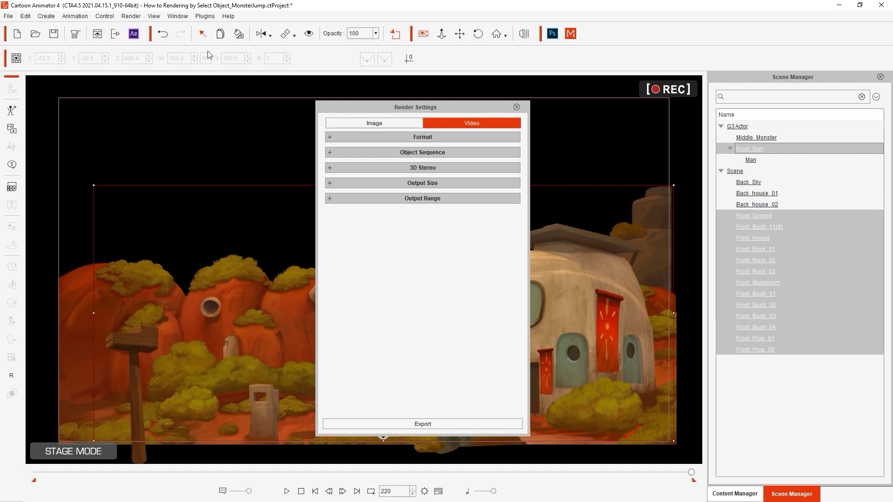
# - Confirm MOV format and HD 1080p output size for the foreground render
pyautogui.moveTo(423, 106); pyautogui.dragTo(492, 113)
pyautogui.click(506, 144)
pyautogui.click(547, 161)
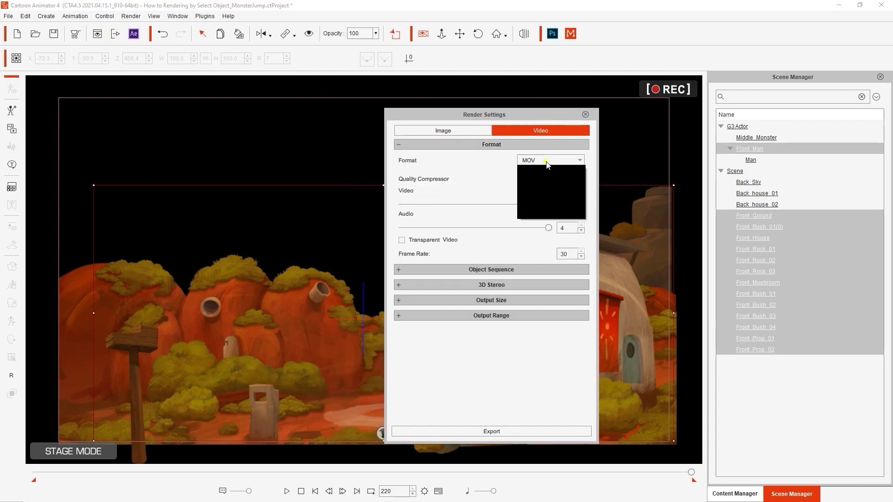
pyautogui.click(519, 210)
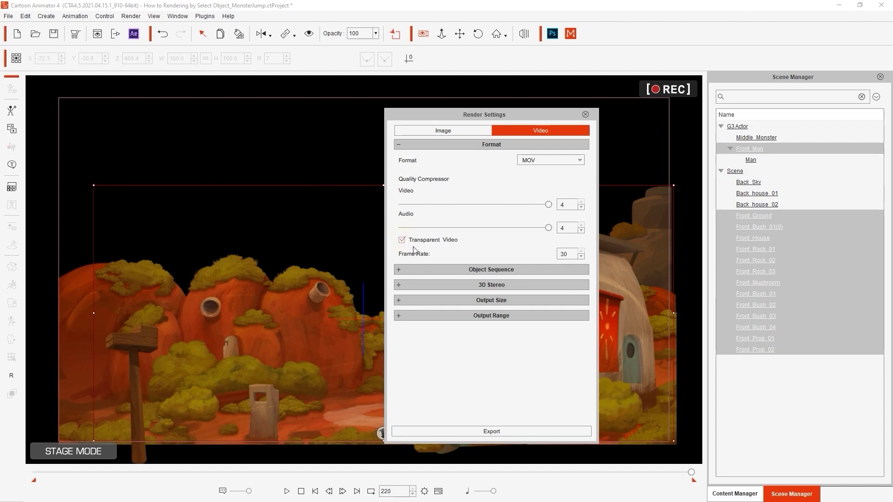
pyautogui.click(506, 301)
pyautogui.click(508, 328)
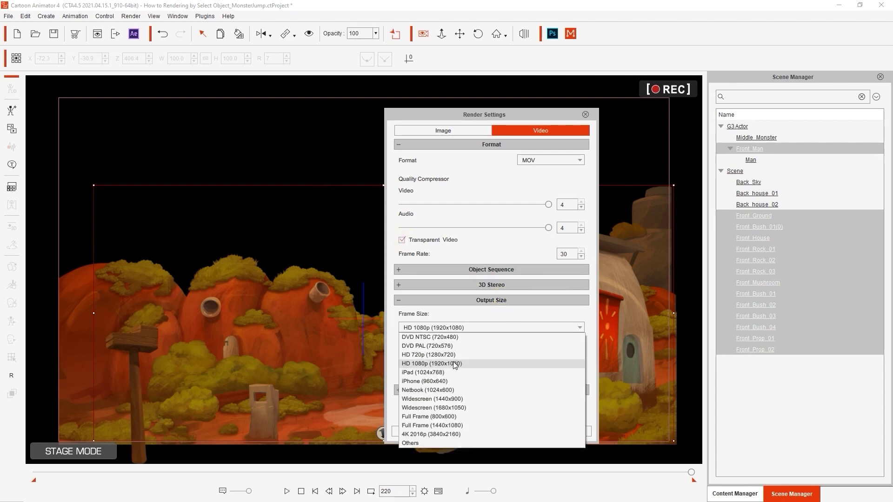
pyautogui.click(449, 363)
pyautogui.click(488, 389)
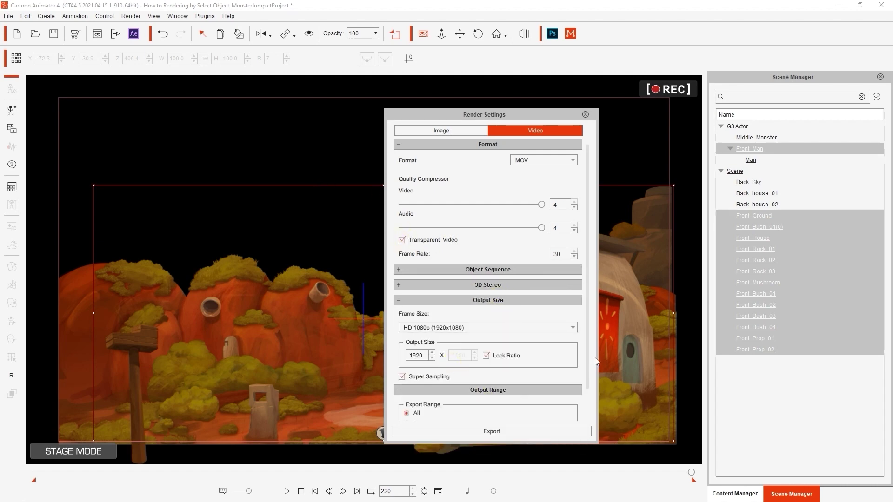
pyautogui.scroll(-2, 581, 409)
# - Export the chosen frame range as Front.mov and play the result
pyautogui.click(408, 393)
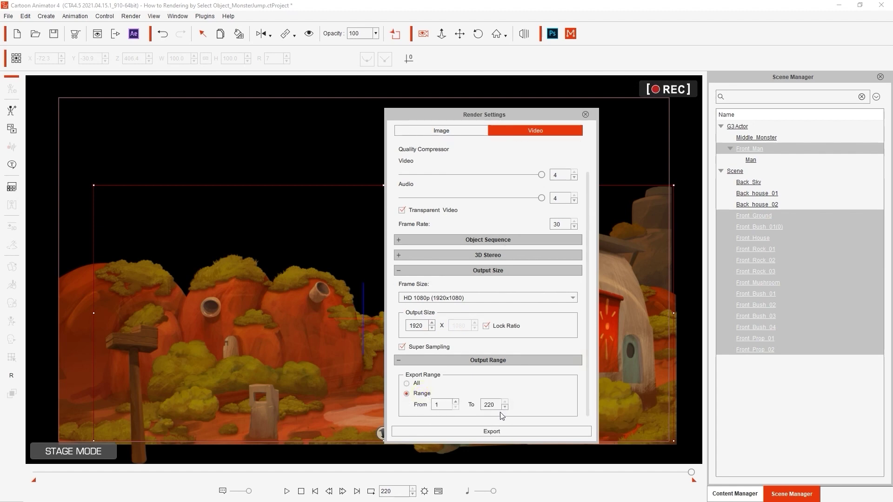
pyautogui.click(507, 432)
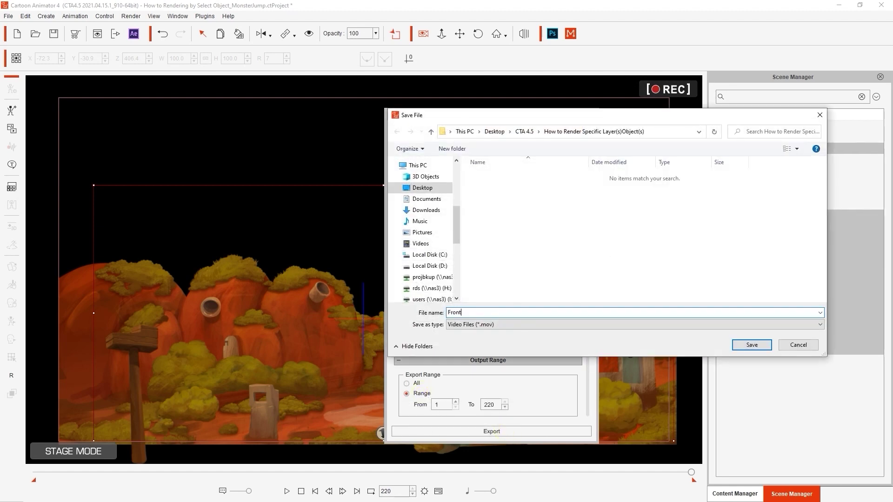
pyautogui.click(742, 347)
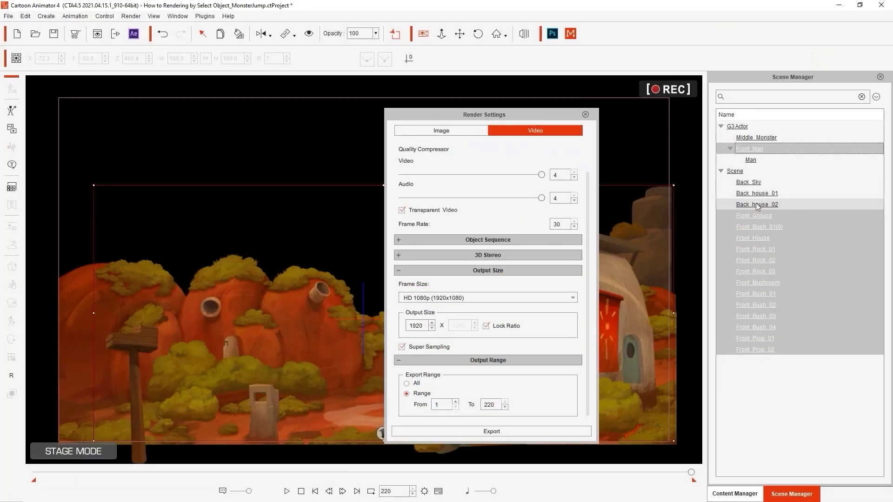
pyautogui.click(748, 181)
# - Export Back_Sky, Back_house_01 and Back_house_02 as Background.mov and open it
pyautogui.keyDown('shift'); pyautogui.click(756, 205); pyautogui.keyUp('shift')
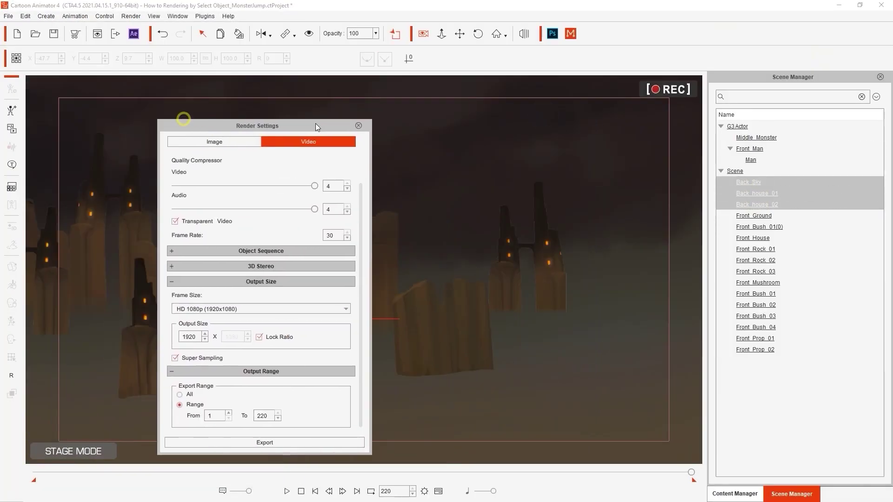
pyautogui.moveTo(539, 117); pyautogui.dragTo(492, 104)
pyautogui.scroll(2, 532, 210)
pyautogui.scroll(-2, 532, 210)
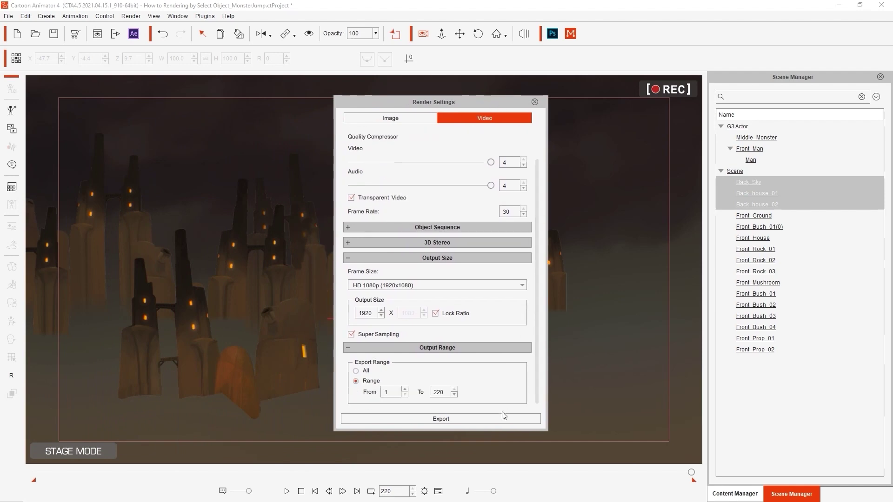
pyautogui.click(511, 419)
pyautogui.write('Backgroun')
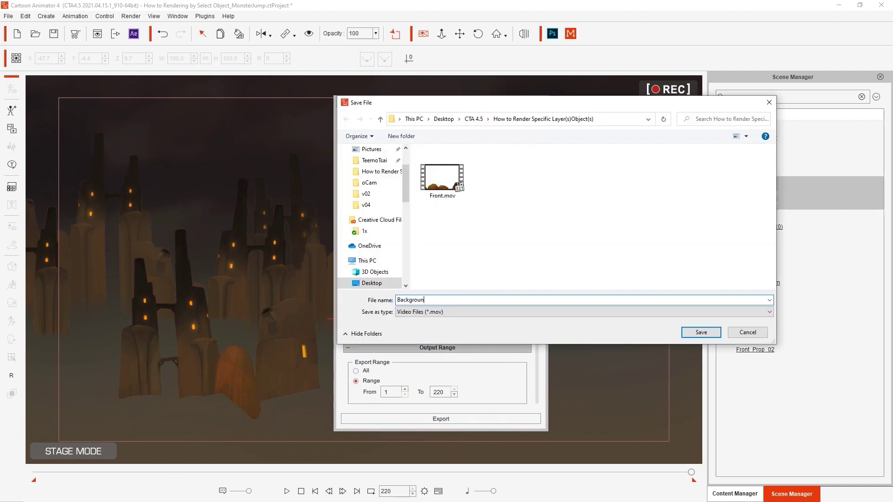
pyautogui.write('d')
pyautogui.click(701, 333)
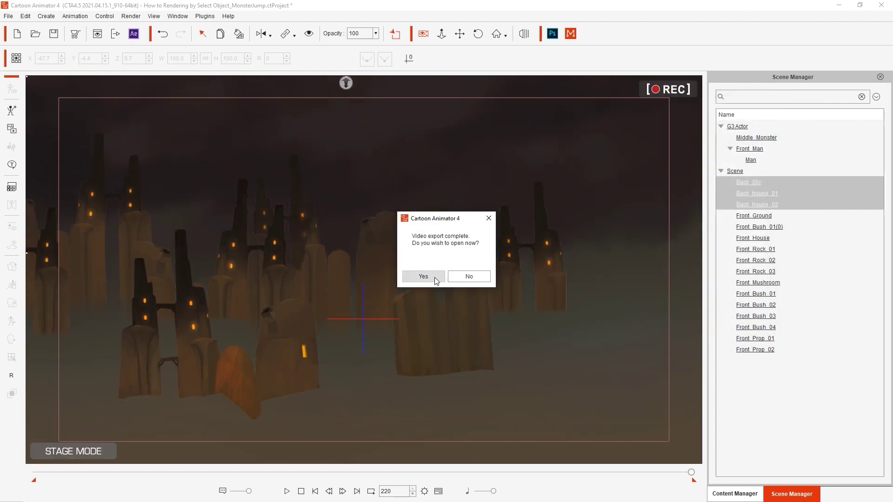
pyautogui.click(434, 276)
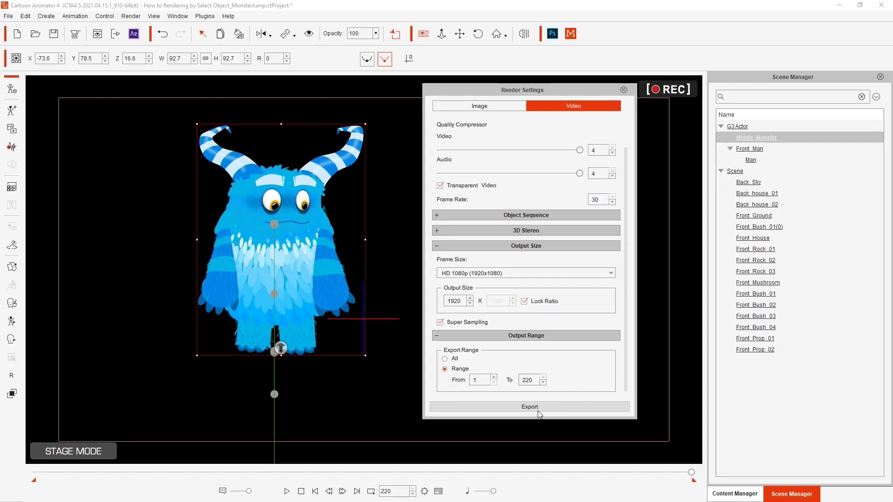
pyautogui.click(538, 410)
# - Save the monster render as Monster.mov, dismiss the prompt, and select all three clips
pyautogui.click(786, 321)
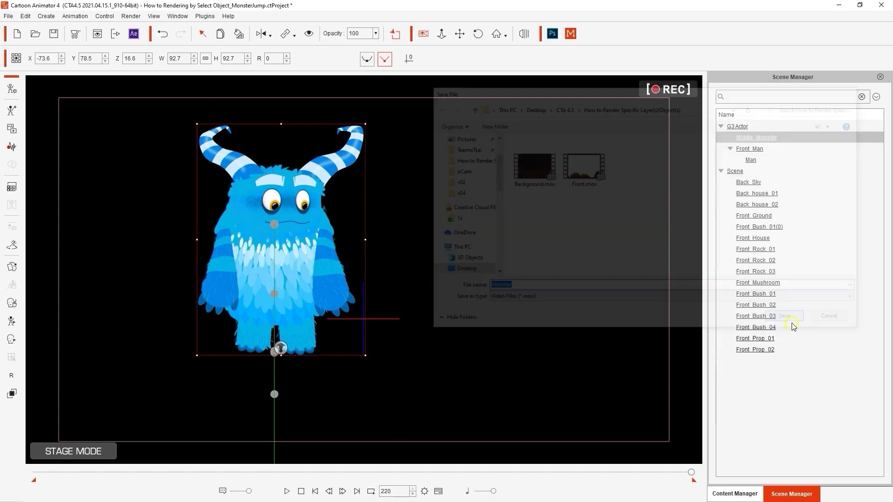
pyautogui.click(424, 277)
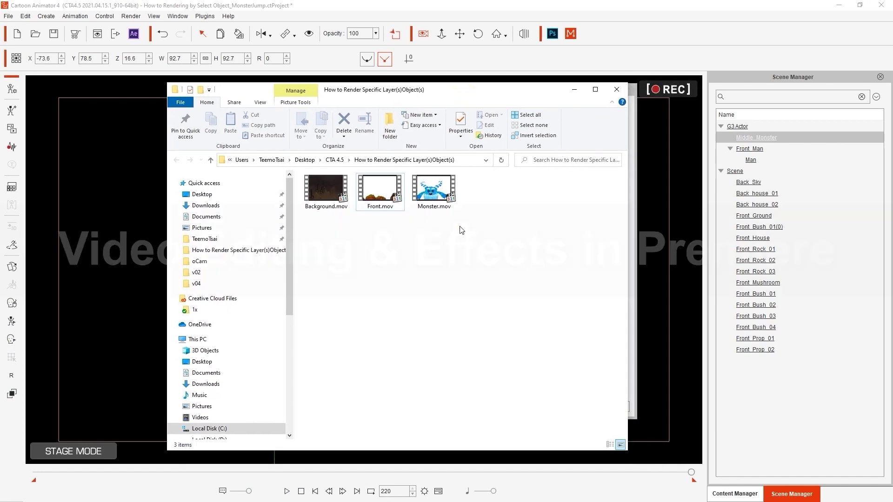
pyautogui.hotkey('ctrl', 'a')
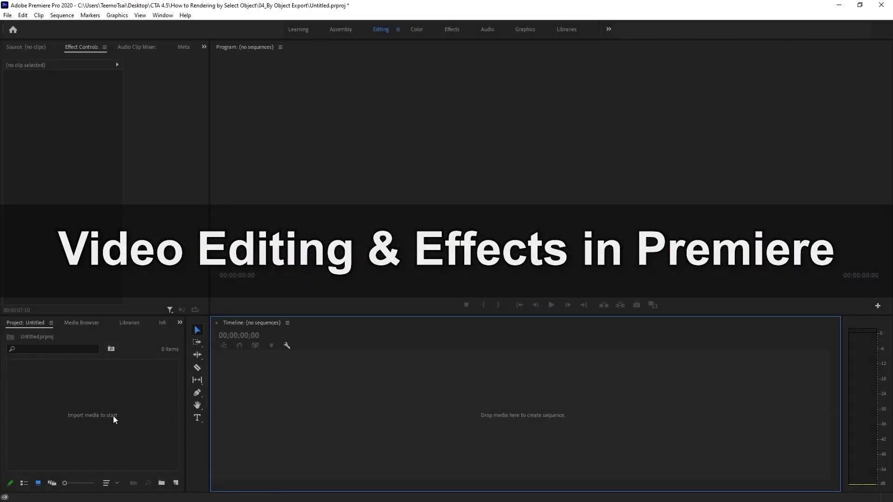
# - Import Monster.mov, Front.mov and Background.mov into the Premiere project
pyautogui.doubleClick(113, 416)
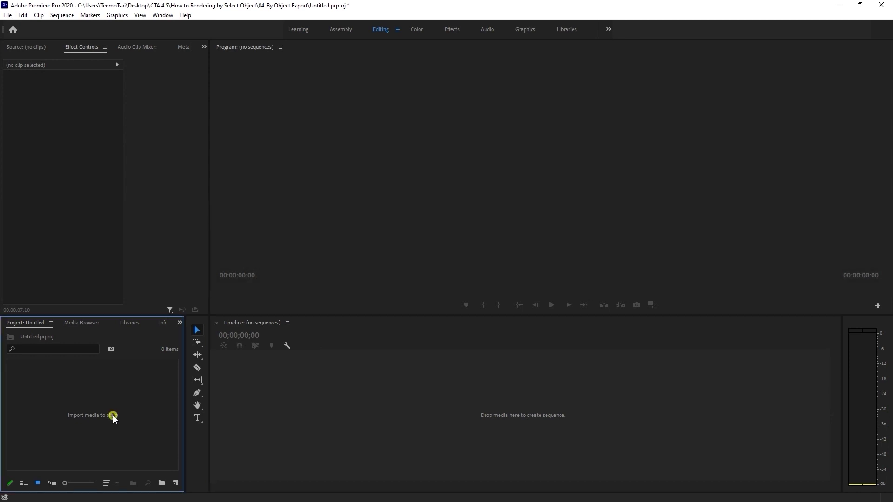
pyautogui.moveTo(439, 221); pyautogui.dragTo(303, 133)
pyautogui.click(559, 326)
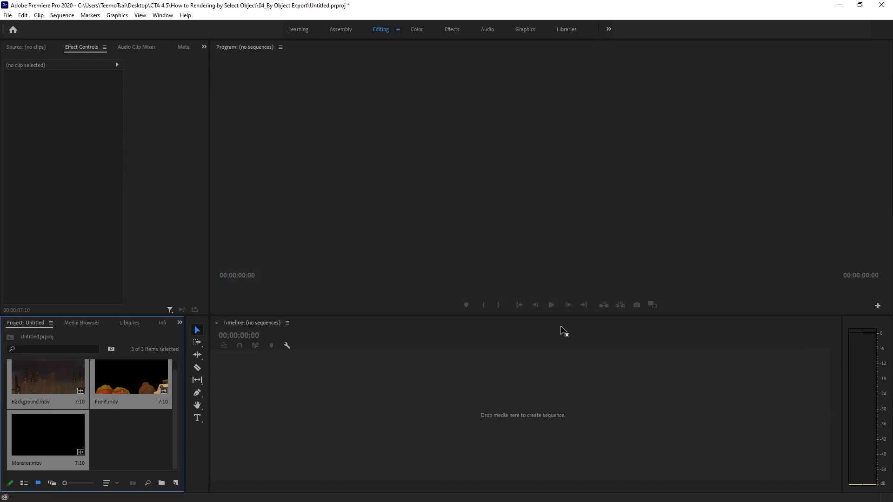
# - Build the Monster sequence with Front on V2, Background on V3, and preview it
pyautogui.click(38, 433)
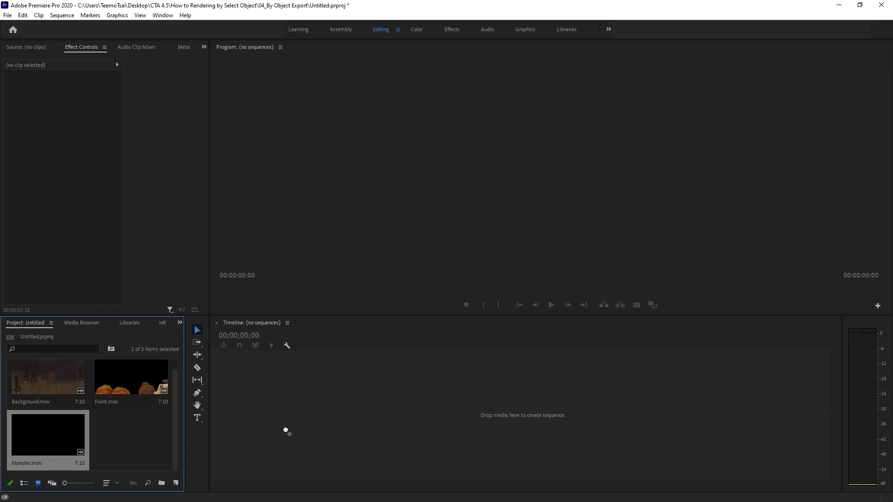
pyautogui.moveTo(38, 433); pyautogui.dragTo(285, 428)
pyautogui.moveTo(115, 379); pyautogui.dragTo(328, 396)
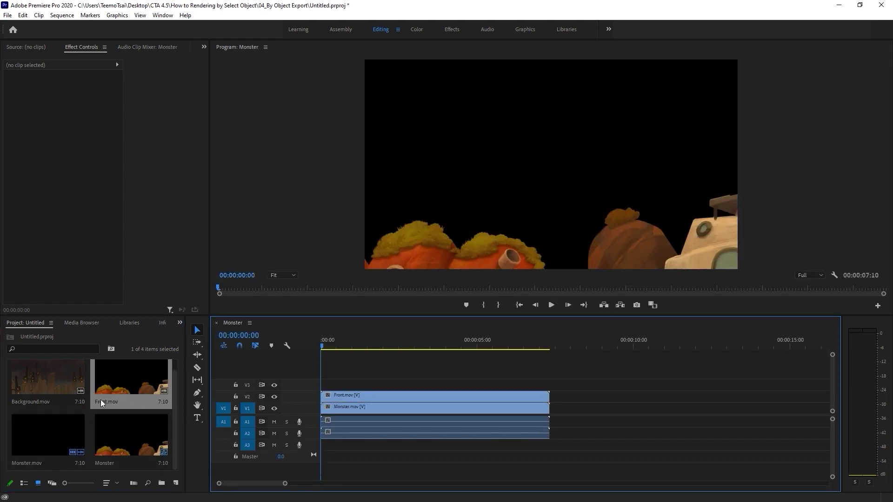
pyautogui.moveTo(31, 378); pyautogui.dragTo(347, 386)
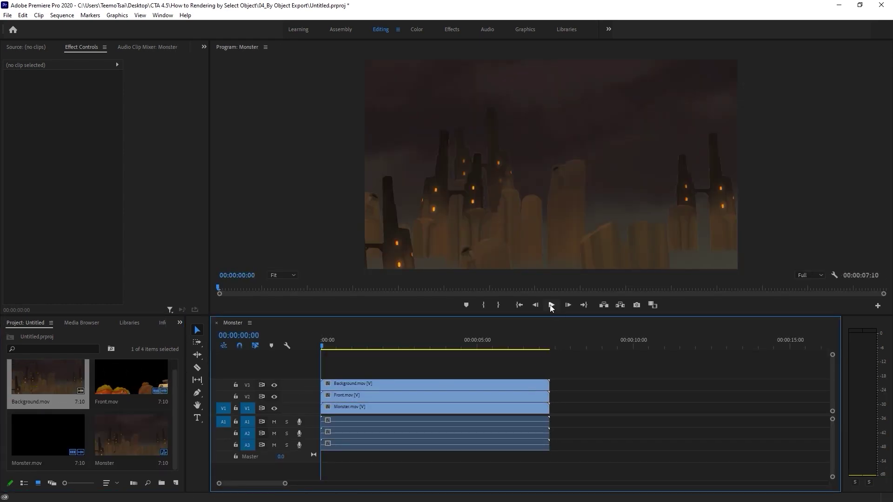
pyautogui.click(551, 305)
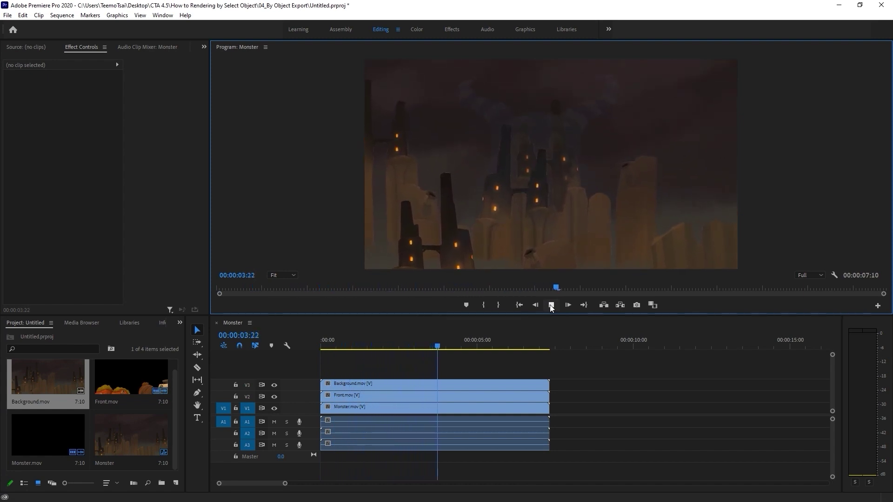
pyautogui.click(551, 305)
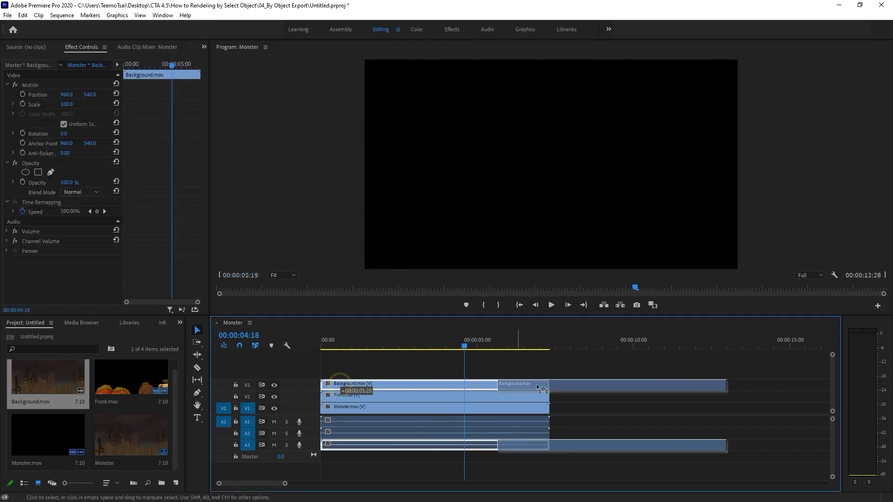
# - Move Monster.mov up to V2 and place Background.mov on V1 at the sequence start
pyautogui.moveTo(396, 405); pyautogui.dragTo(396, 395)
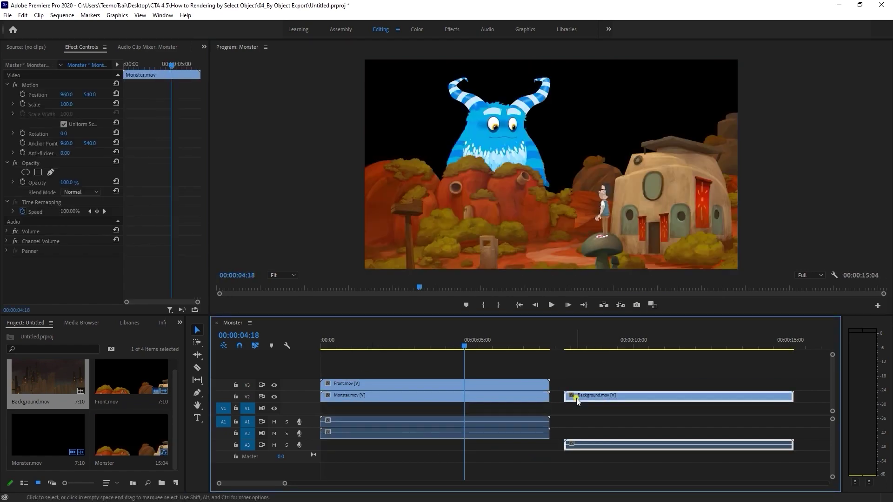
pyautogui.moveTo(577, 398); pyautogui.dragTo(333, 408)
pyautogui.press('Home')
# - Play the layered composite, then scrub back to earlier frames
pyautogui.click(551, 305)
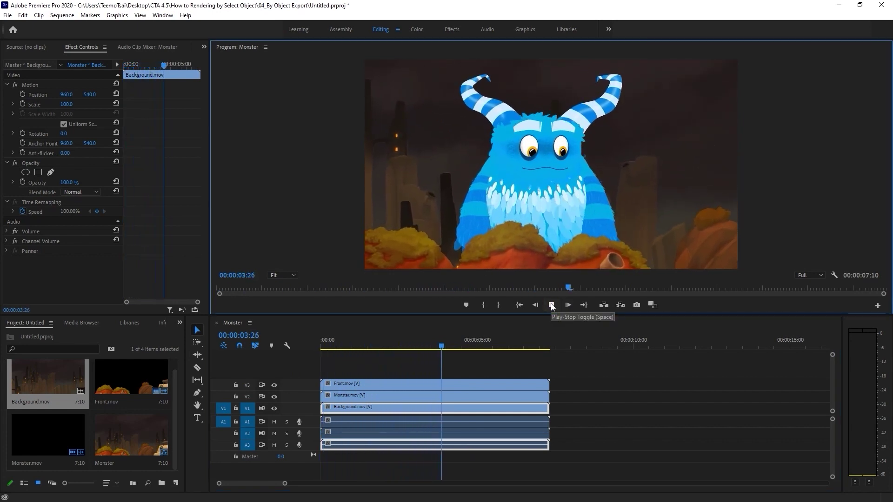
pyautogui.click(551, 305)
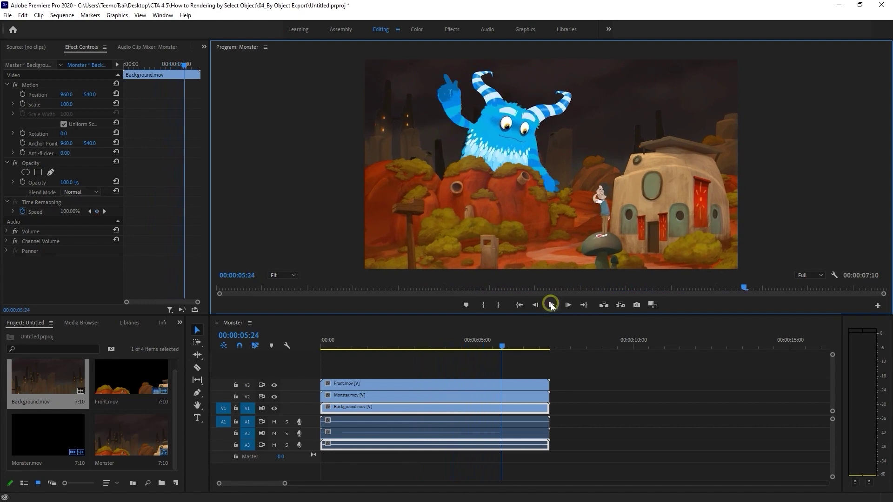
pyautogui.moveTo(502, 348); pyautogui.dragTo(348, 352)
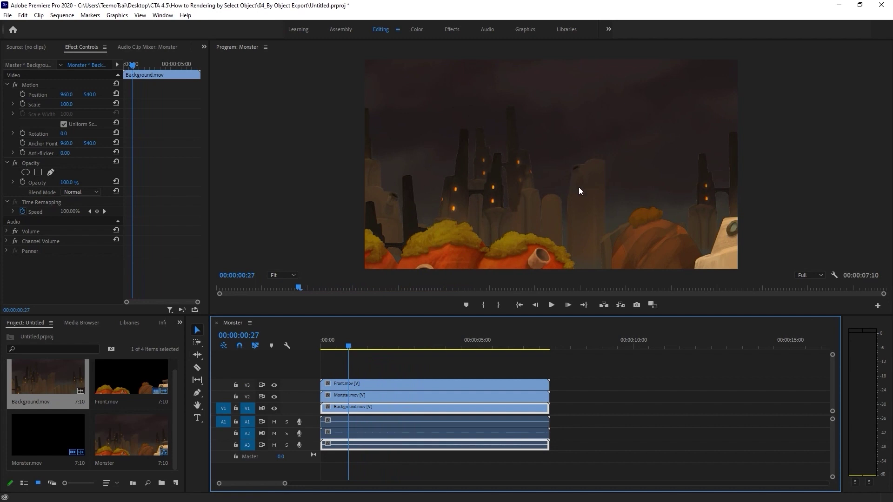
pyautogui.click(180, 322)
# - Apply Gaussian Blur from the effects library to Background.mov
pyautogui.click(206, 374)
pyautogui.click(34, 335)
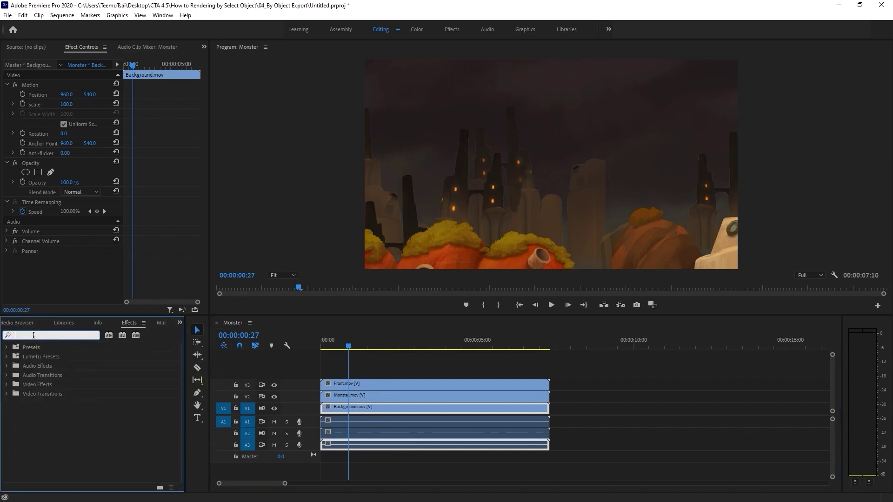
pyautogui.write('blur')
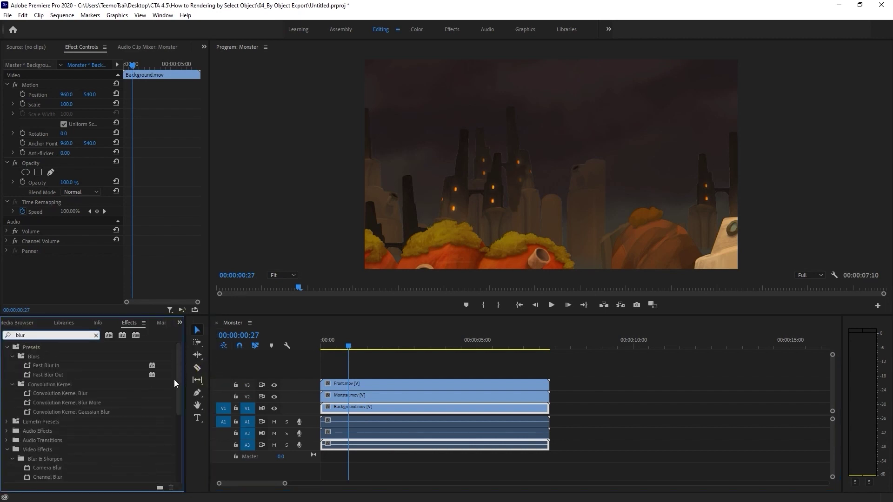
pyautogui.moveTo(178, 385); pyautogui.dragTo(164, 417)
pyautogui.doubleClick(51, 419)
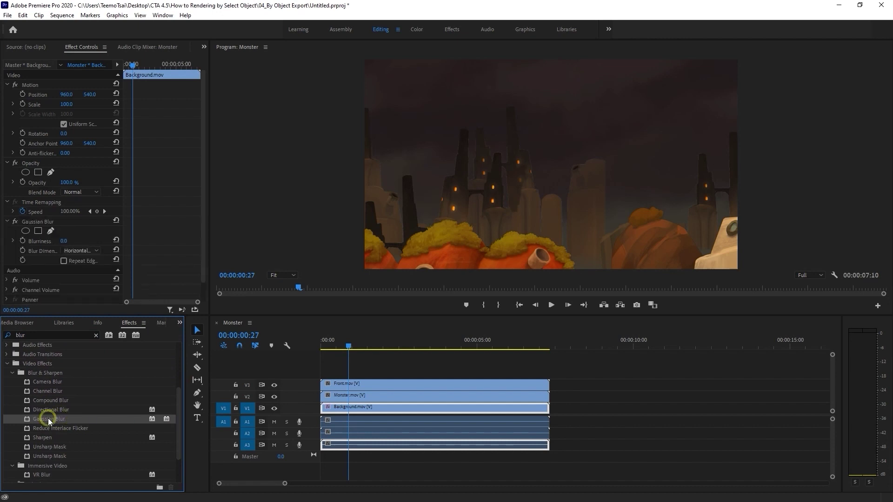
# - Set the background's Gaussian Blur Blurriness to 35 and move ahead to the monster
pyautogui.moveTo(65, 242); pyautogui.dragTo(92, 242)
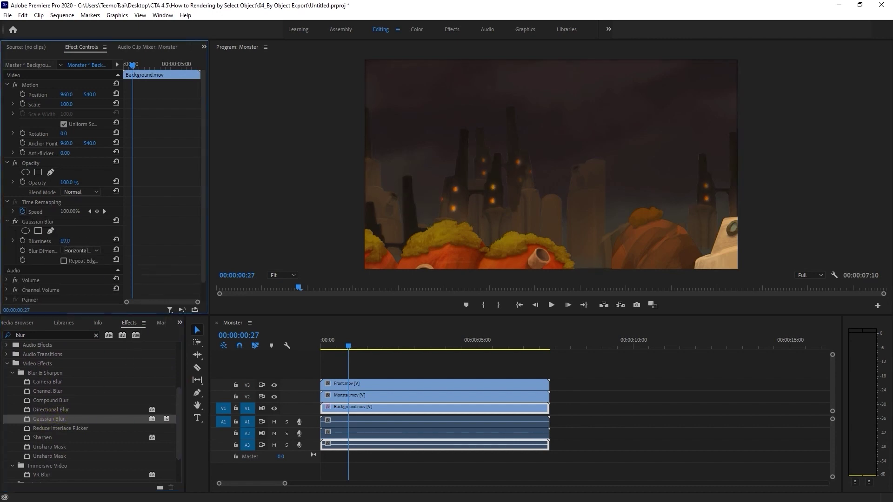
pyautogui.click(64, 241)
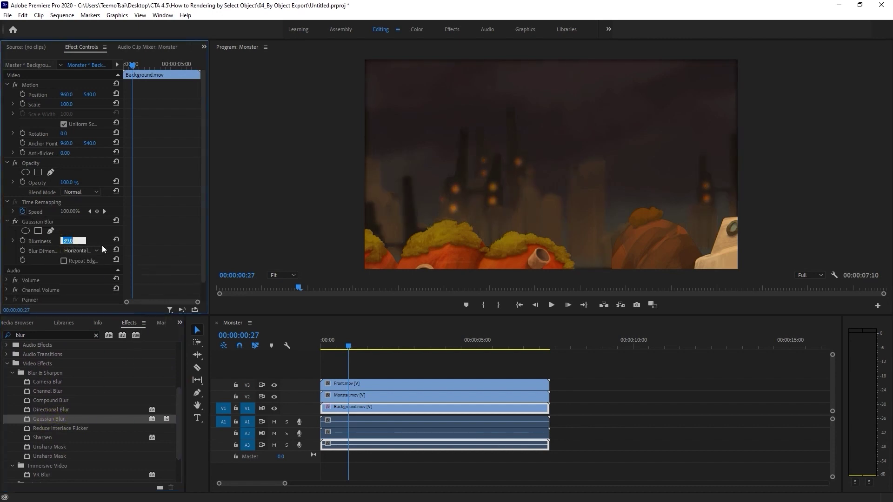
pyautogui.write('35')
pyautogui.press('Return')
pyautogui.moveTo(402, 343)
pyautogui.mouseDown()
pyautogui.moveTo(473, 339)
pyautogui.moveTo(377, 338)
pyautogui.mouseUp()
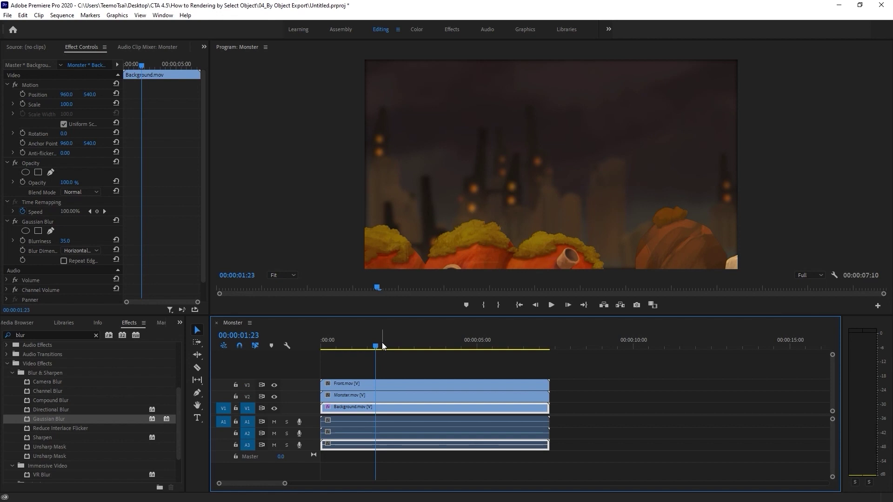
# - Apply Gaussian Blur to Monster.mov and start Blurriness keyframing at 81
pyautogui.click(360, 394)
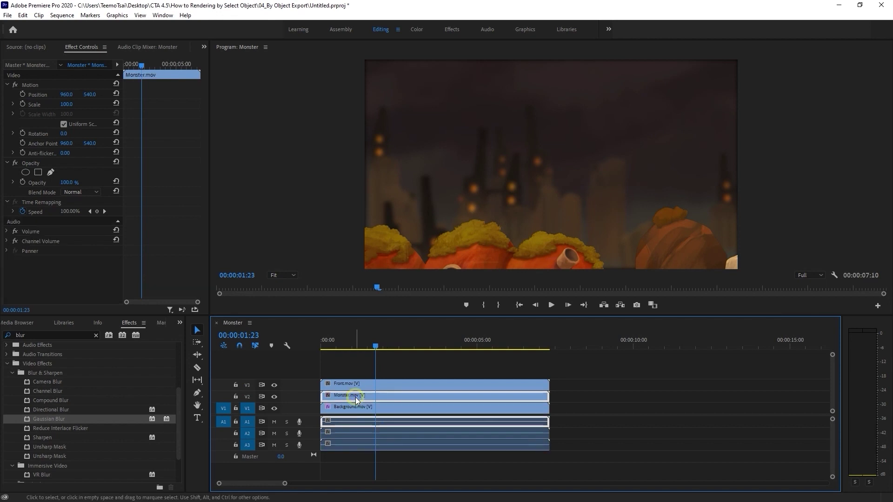
pyautogui.doubleClick(49, 420)
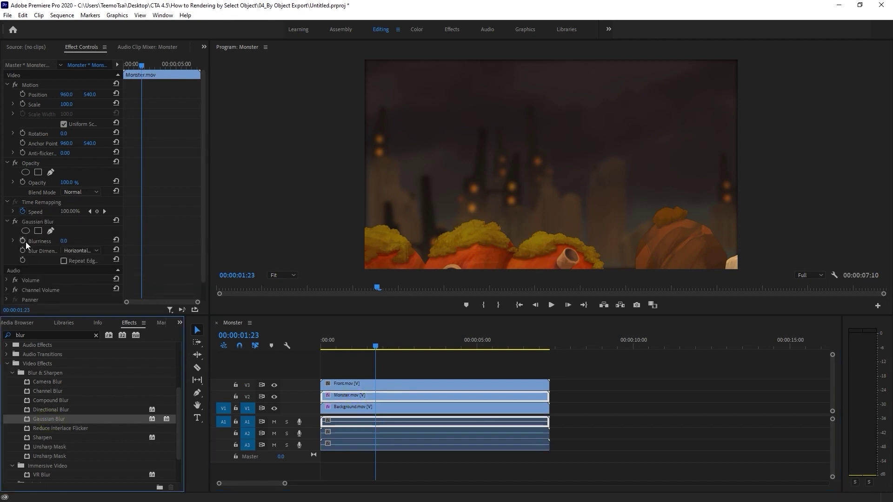
pyautogui.click(23, 240)
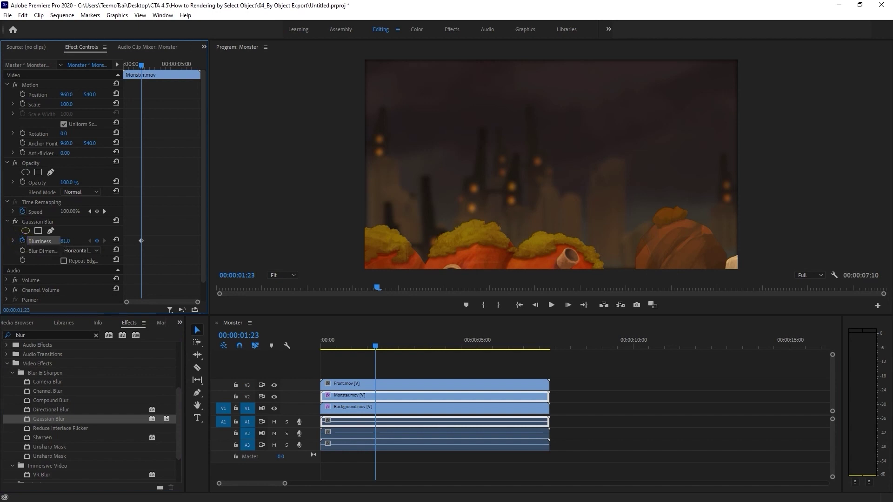
pyautogui.click(376, 345)
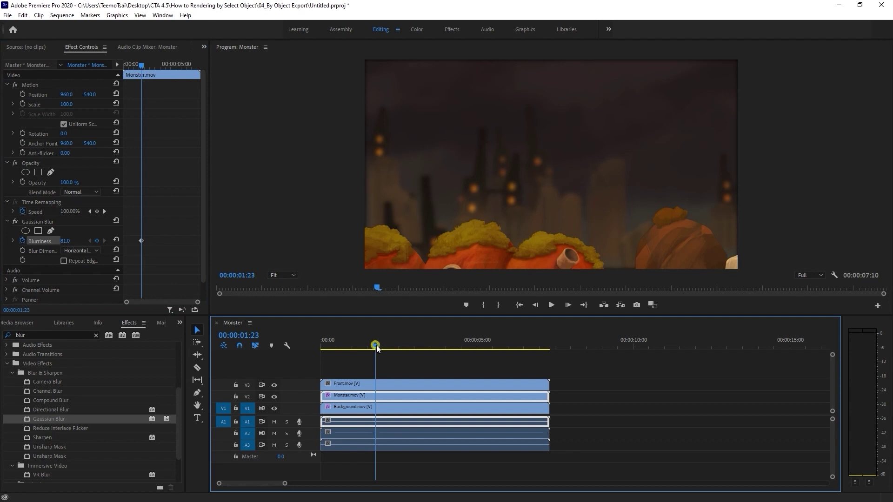
pyautogui.moveTo(376, 345); pyautogui.dragTo(391, 344)
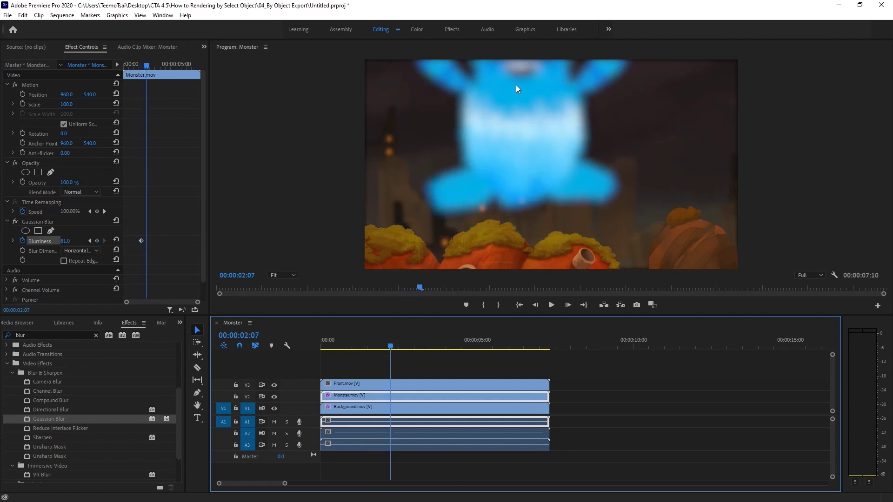
# - Set Blur Dimensions to Vertical and keyframe a lower Blurriness value
pyautogui.click(86, 252)
pyautogui.click(82, 280)
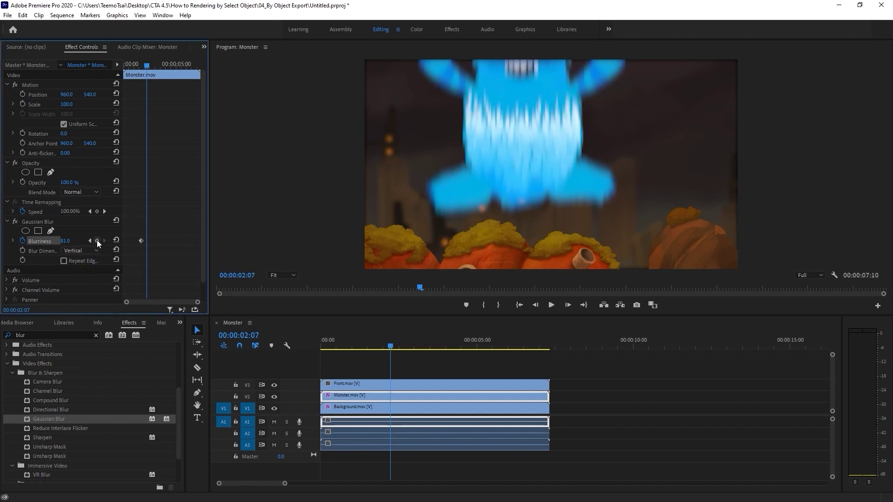
pyautogui.moveTo(69, 242); pyautogui.dragTo(38, 242)
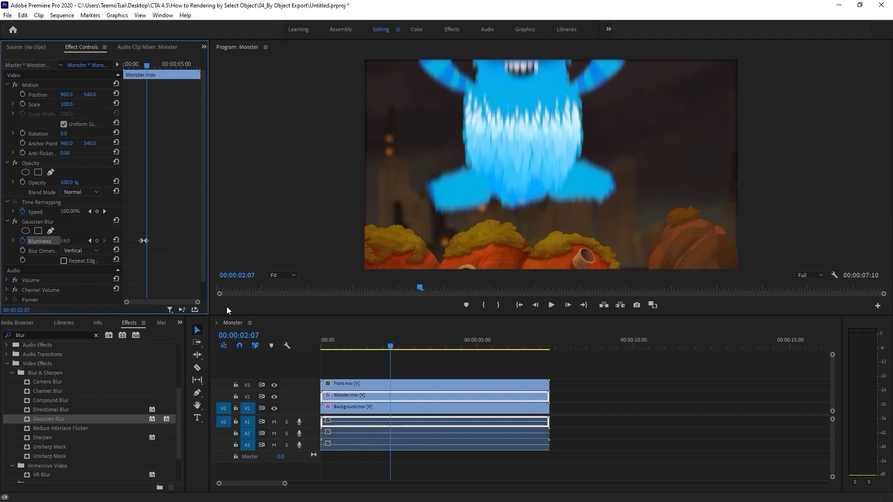
# - Keyframe Blurriness 0.0 at 03:00, then preview the animation from the start
pyautogui.moveTo(388, 346); pyautogui.dragTo(414, 345)
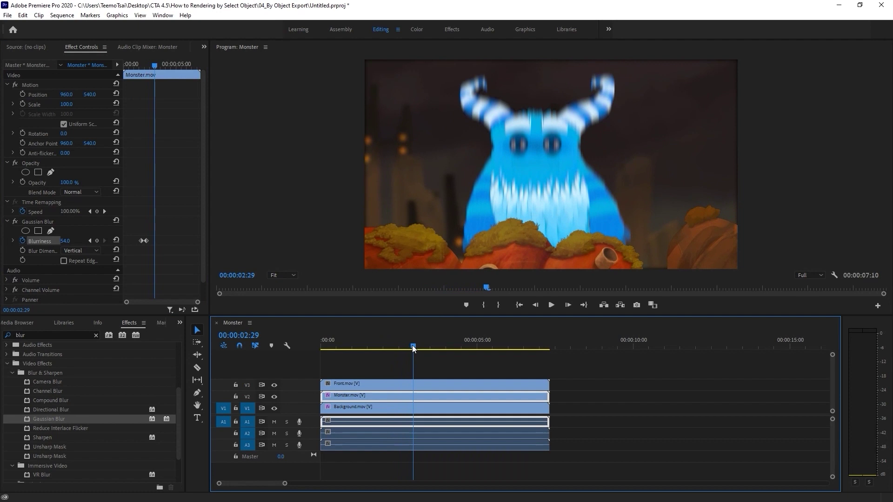
pyautogui.click(97, 241)
pyautogui.click(67, 241)
pyautogui.write('0')
pyautogui.press('Return')
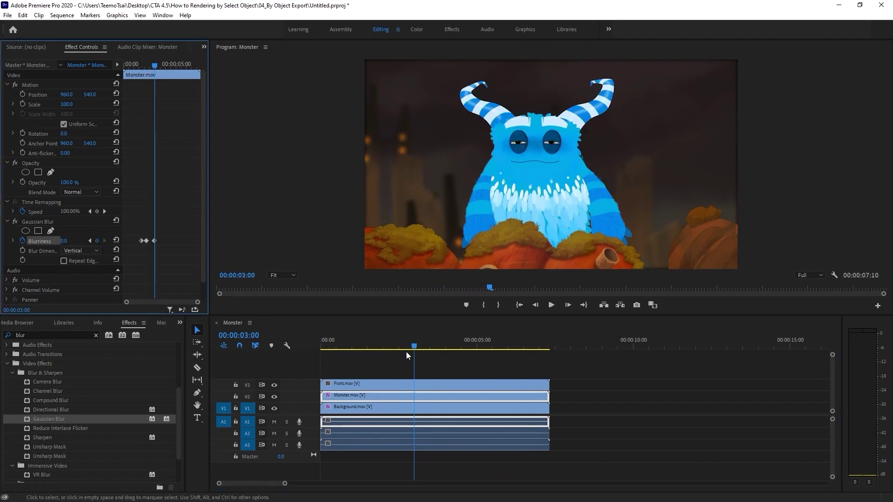
pyautogui.press('Home')
pyautogui.click(550, 305)
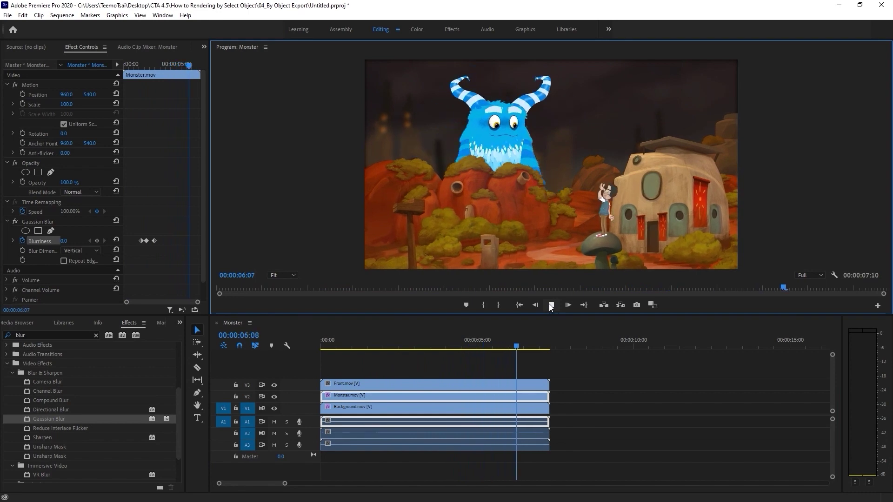
pyautogui.moveTo(502, 338)
pyautogui.mouseDown()
pyautogui.moveTo(502, 346)
pyautogui.moveTo(396, 350)
pyautogui.moveTo(478, 348)
pyautogui.mouseUp()
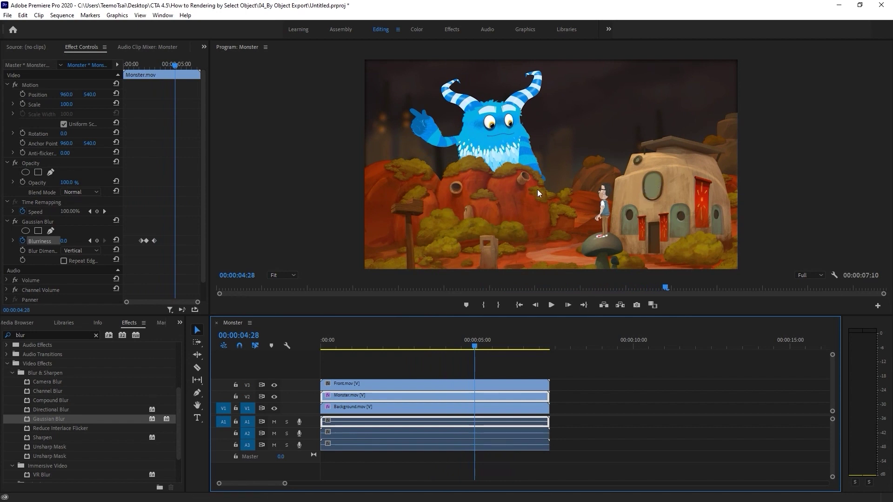
pyautogui.click(49, 337)
pyautogui.write('RGB')
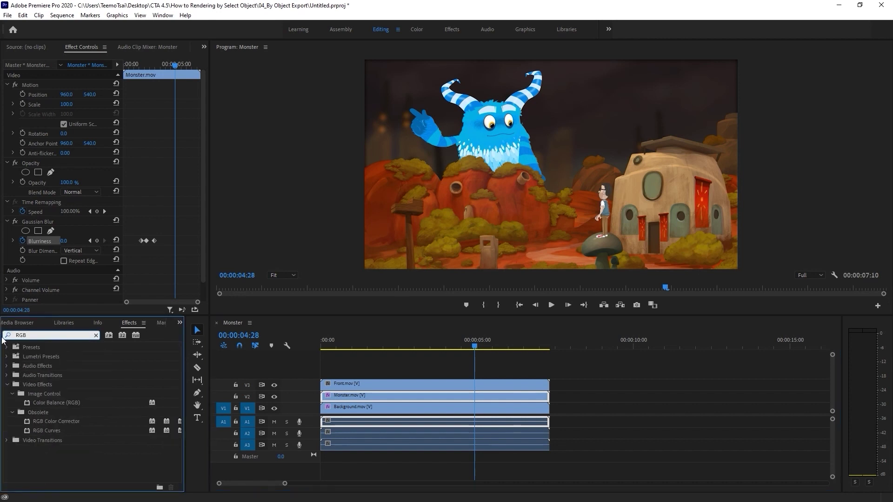
# - Apply RGB Curves to Front.mov and move to a later frame
pyautogui.click(353, 386)
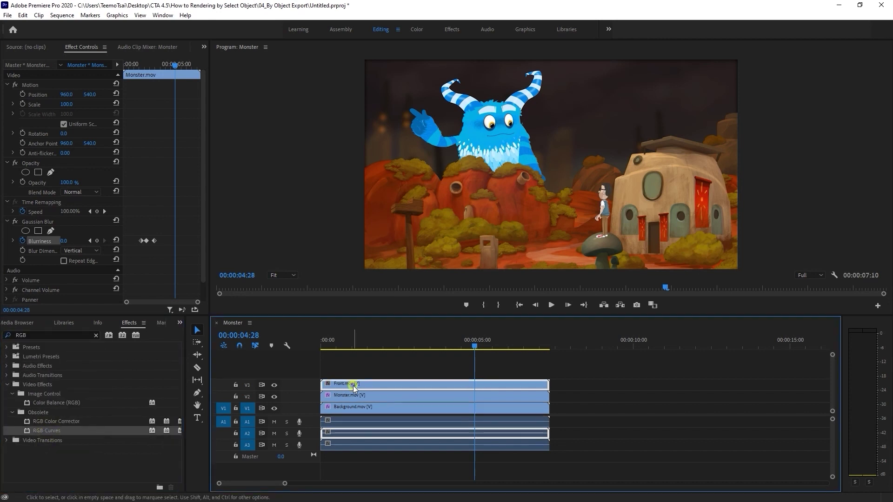
pyautogui.moveTo(43, 428); pyautogui.dragTo(113, 291)
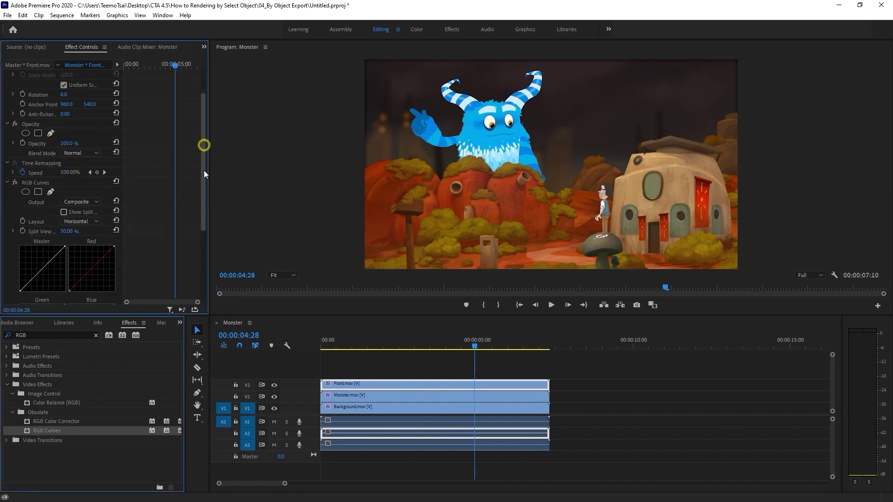
pyautogui.moveTo(204, 170); pyautogui.dragTo(199, 224)
pyautogui.click(467, 346)
pyautogui.moveTo(466, 346); pyautogui.dragTo(492, 345)
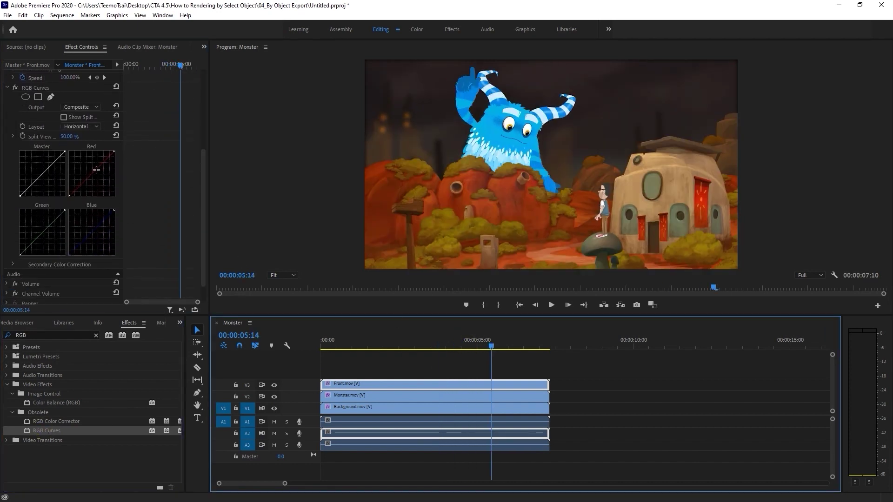
# - Adjust the red curve, tint with the blue curve, and brighten the master curve
pyautogui.moveTo(96, 169); pyautogui.dragTo(92, 172)
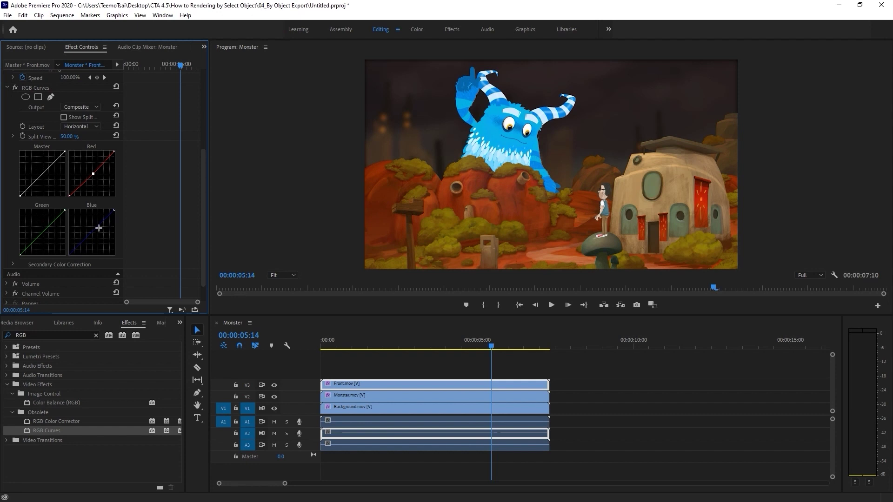
pyautogui.moveTo(98, 228); pyautogui.dragTo(89, 224)
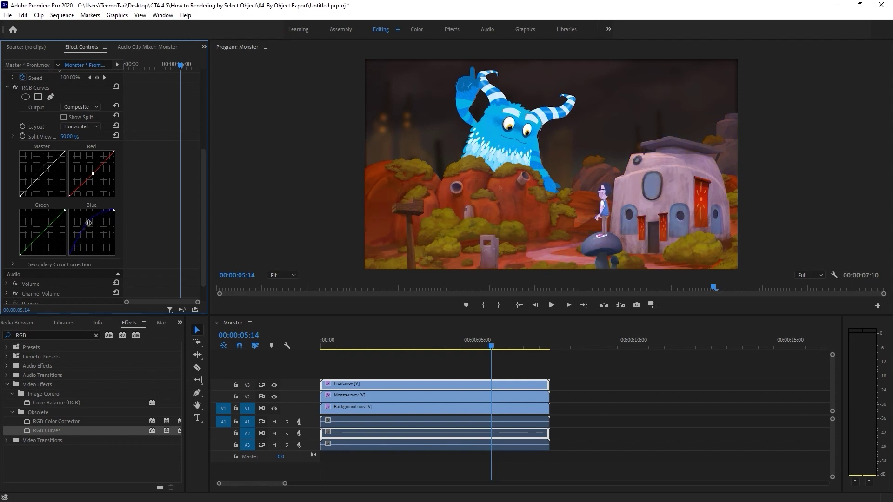
pyautogui.moveTo(44, 172); pyautogui.dragTo(44, 164)
pyautogui.press('Home')
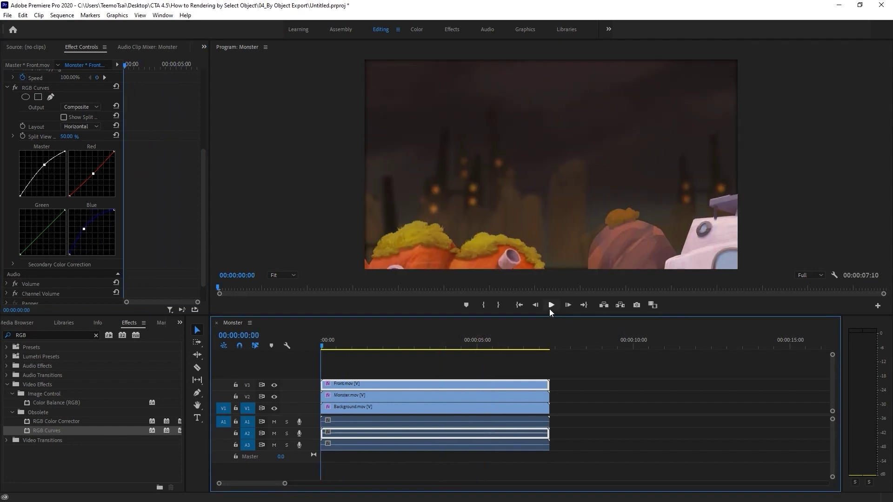
pyautogui.click(552, 305)
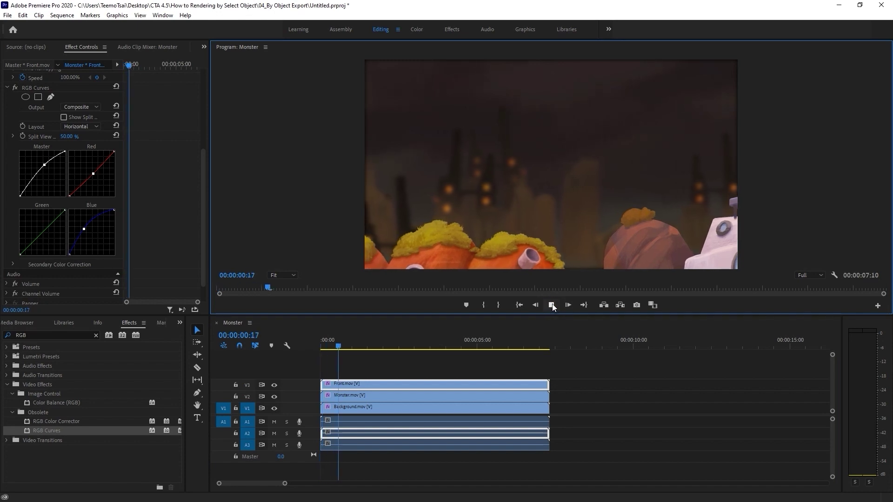